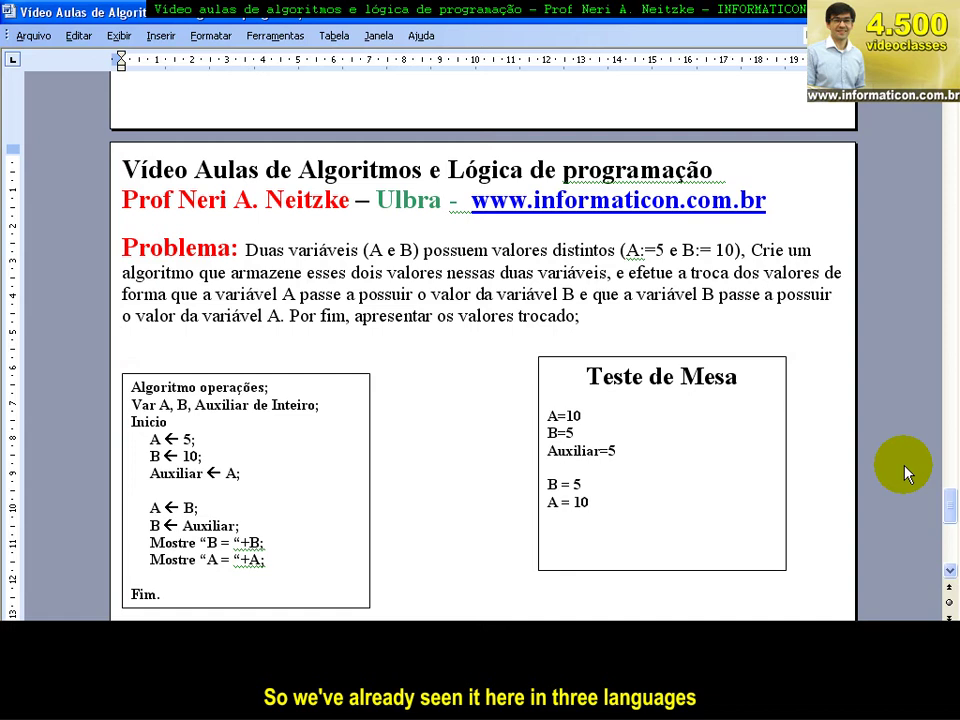
- Clear all the values from the Teste de Mesa box
{"action": "scroll", "coordinate": [575, 450], "scroll_direction": "down", "scroll_amount": 2}
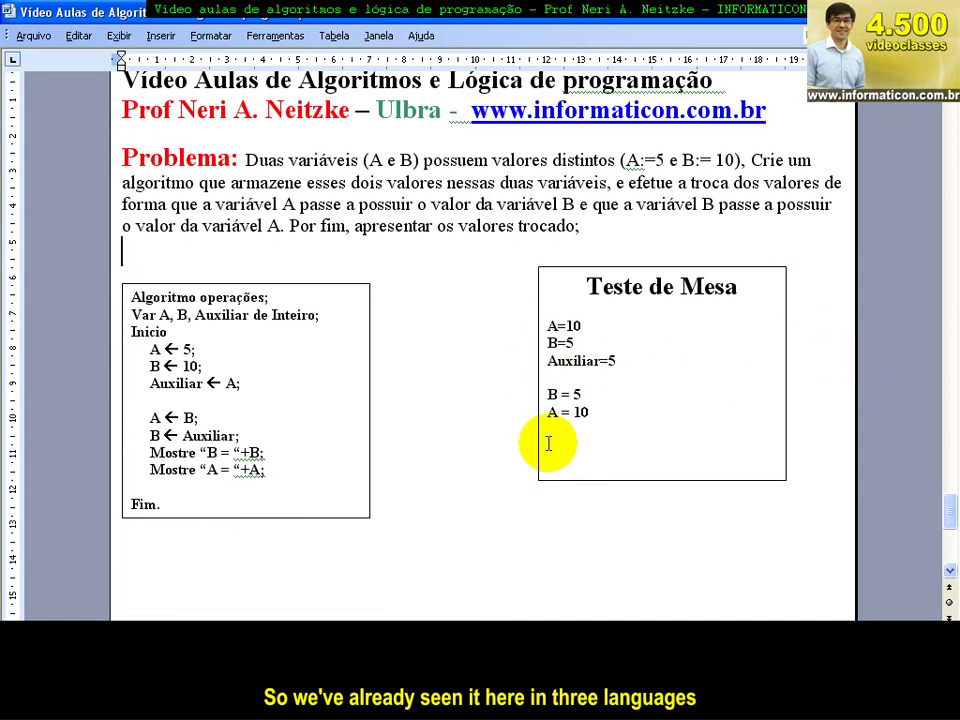
{"action": "scroll", "coordinate": [548, 443], "scroll_direction": "up", "scroll_amount": 1}
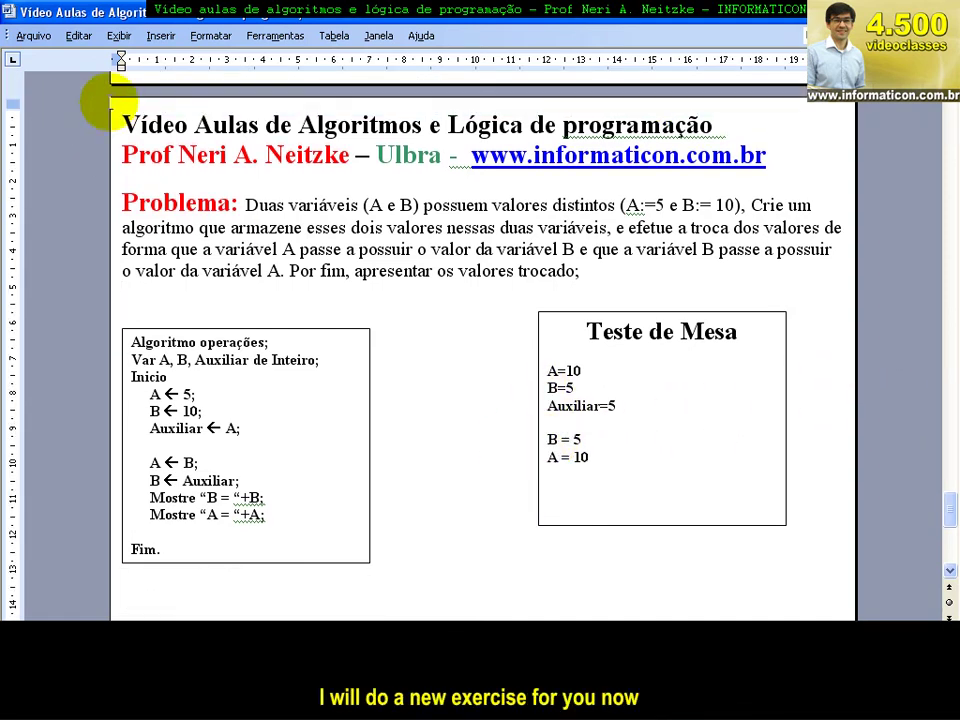
{"action": "left_click_drag", "start_coordinate": [118, 118], "coordinate": [586, 557]}
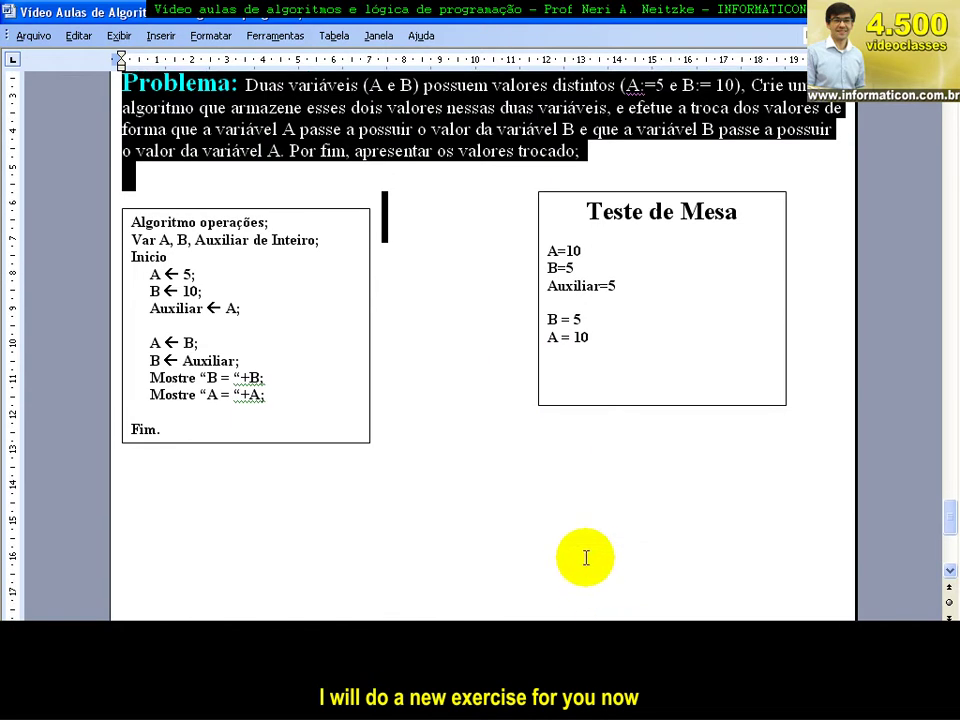
{"action": "left_click", "coordinate": [458, 553]}
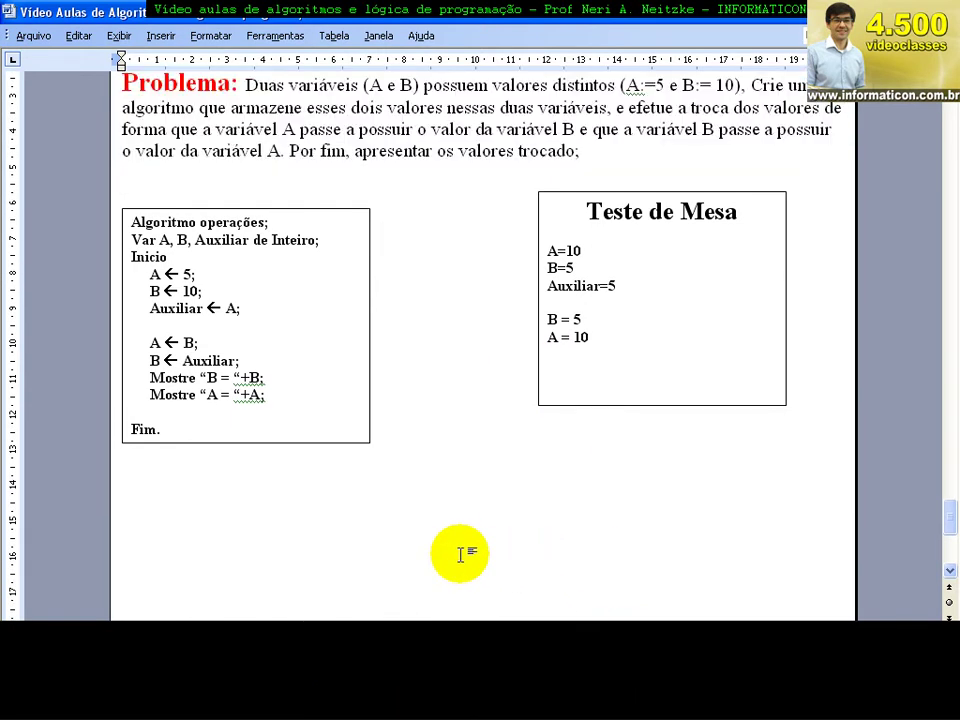
{"action": "scroll", "coordinate": [460, 553], "scroll_direction": "up", "scroll_amount": 10}
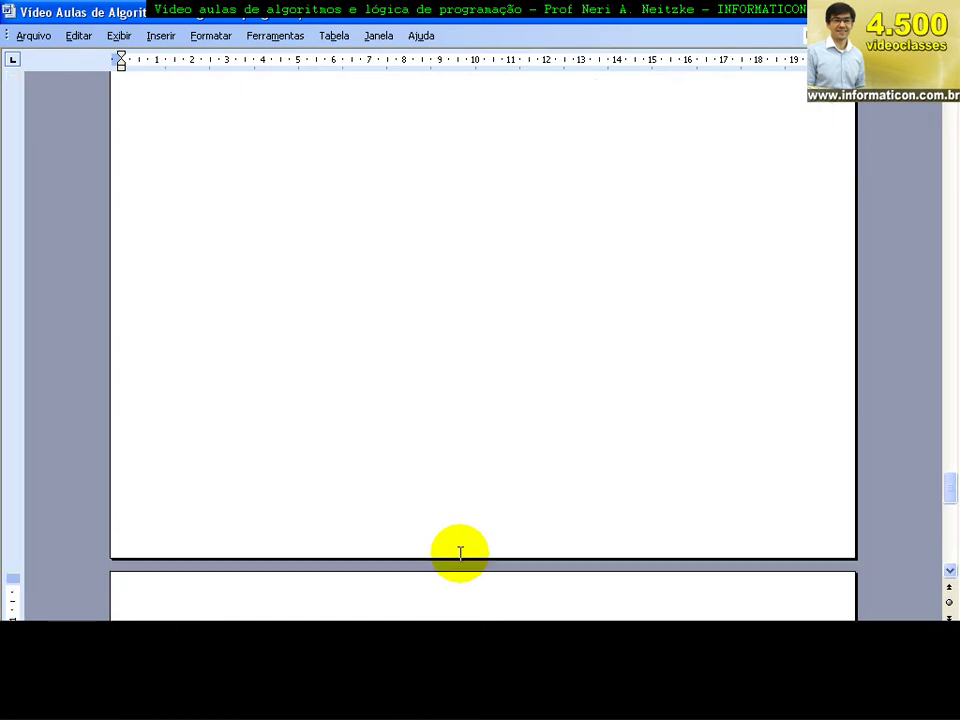
{"action": "scroll", "coordinate": [460, 553], "scroll_direction": "down", "scroll_amount": 5}
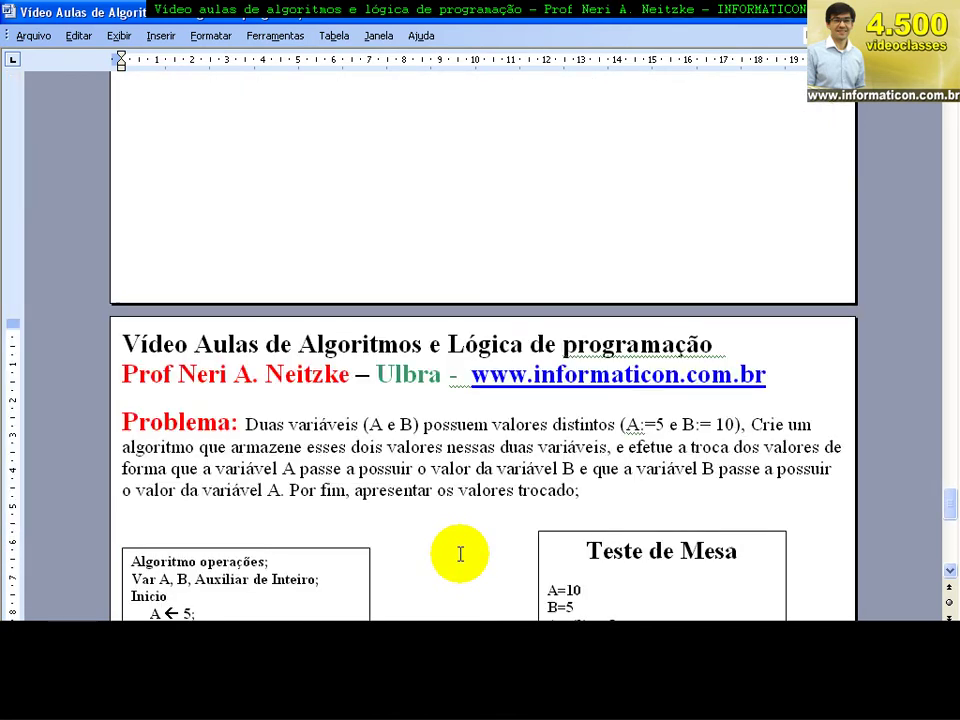
{"action": "left_click", "coordinate": [595, 551]}
{"action": "left_click_drag", "start_coordinate": [946, 504], "coordinate": [953, 525]}
{"action": "left_click_drag", "start_coordinate": [600, 355], "coordinate": [530, 213]}
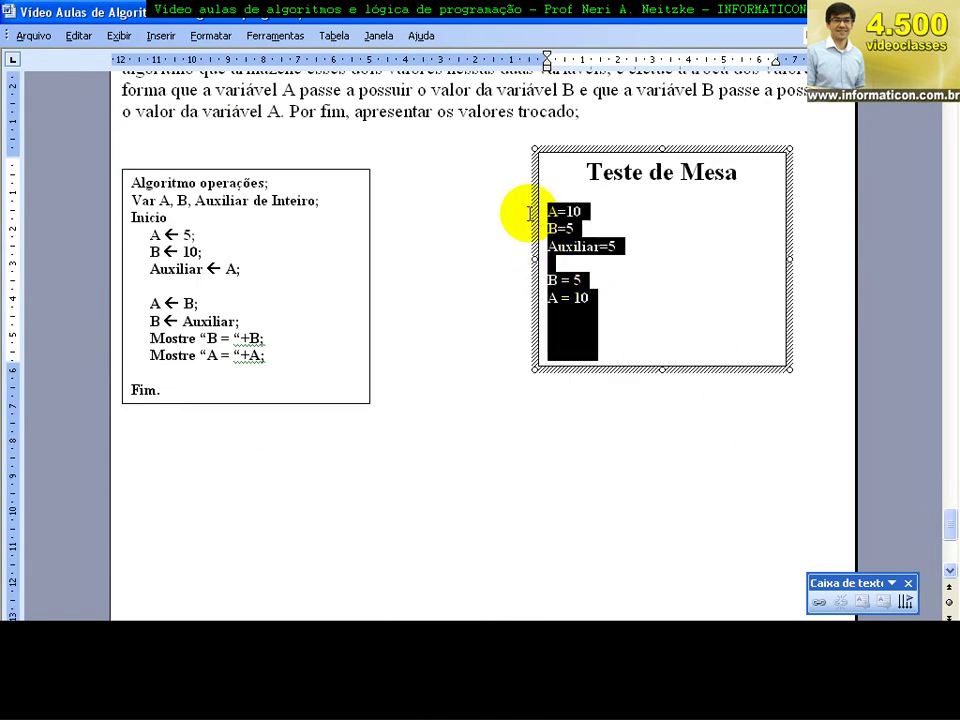
{"action": "key", "text": "Delete"}
- Delete the algorithm body lines and the old 'Var A, B, Auxiliar de Inteiro;' declaration
{"action": "left_click_drag", "start_coordinate": [285, 355], "coordinate": [66, 248]}
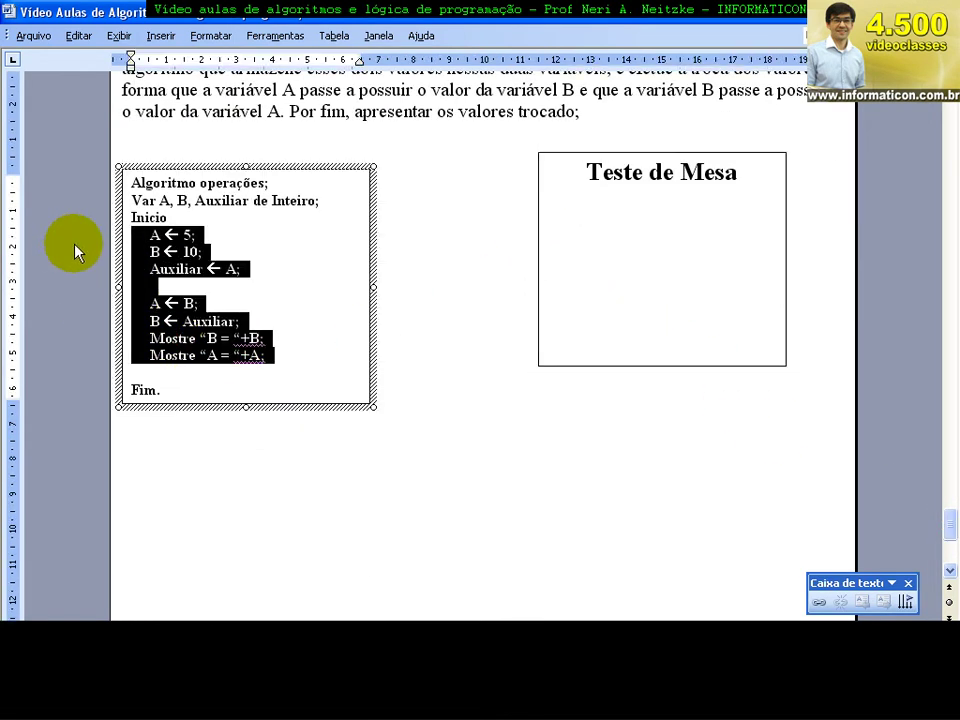
{"action": "key", "text": "Delete"}
{"action": "left_click_drag", "start_coordinate": [325, 201], "coordinate": [122, 200]}
{"action": "key", "text": "Delete"}
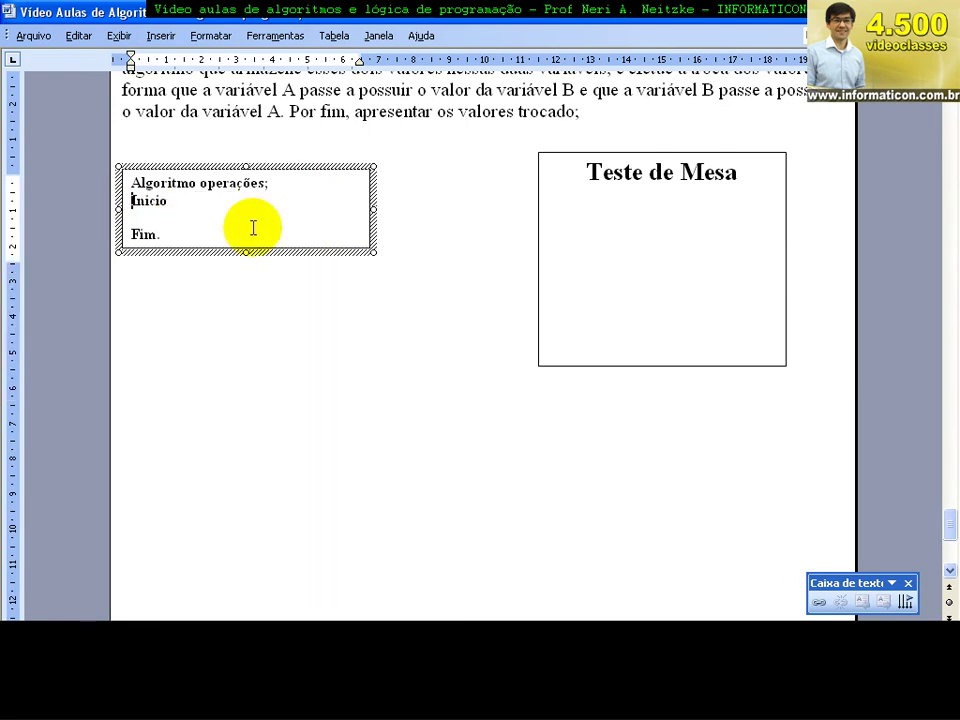
- Delete the old swap-values problem text after Problema:
{"action": "left_click_drag", "start_coordinate": [950, 522], "coordinate": [953, 512]}
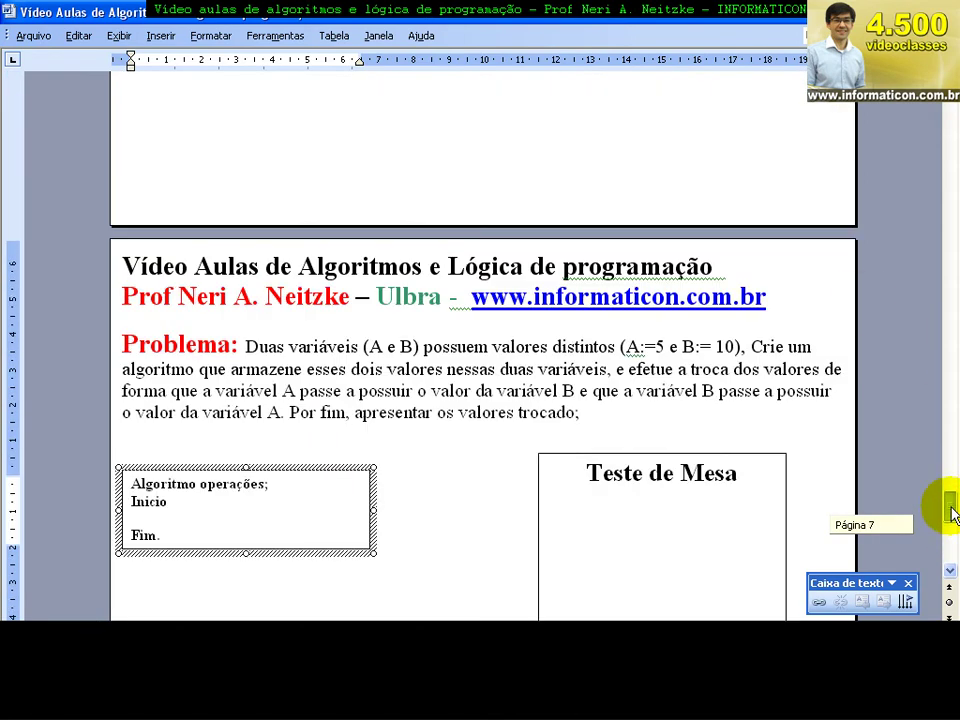
{"action": "left_click_drag", "start_coordinate": [583, 412], "coordinate": [267, 340]}
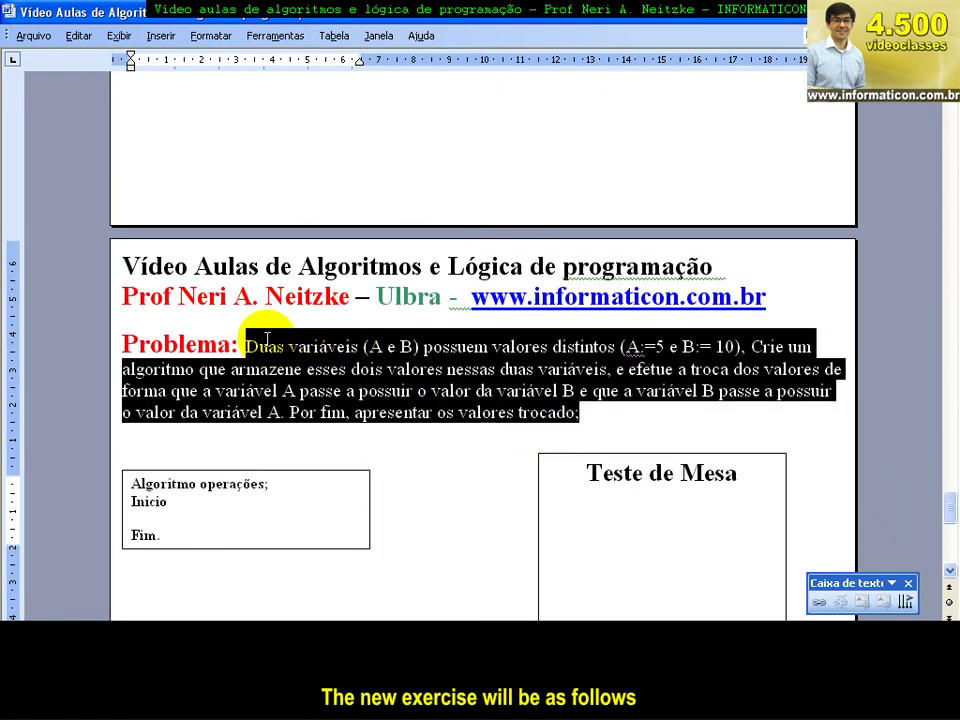
{"action": "key", "text": "Delete"}
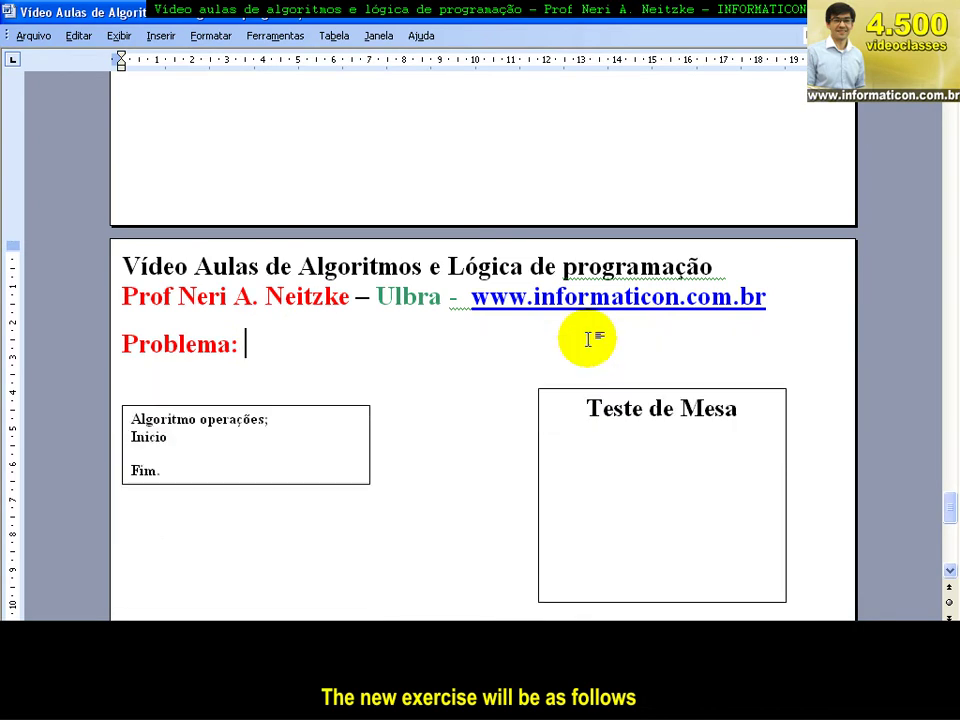
- In the browser, find 'Exercício custo de um automóvel' and select its problem paragraph
{"action": "key", "text": "alt+Tab"}
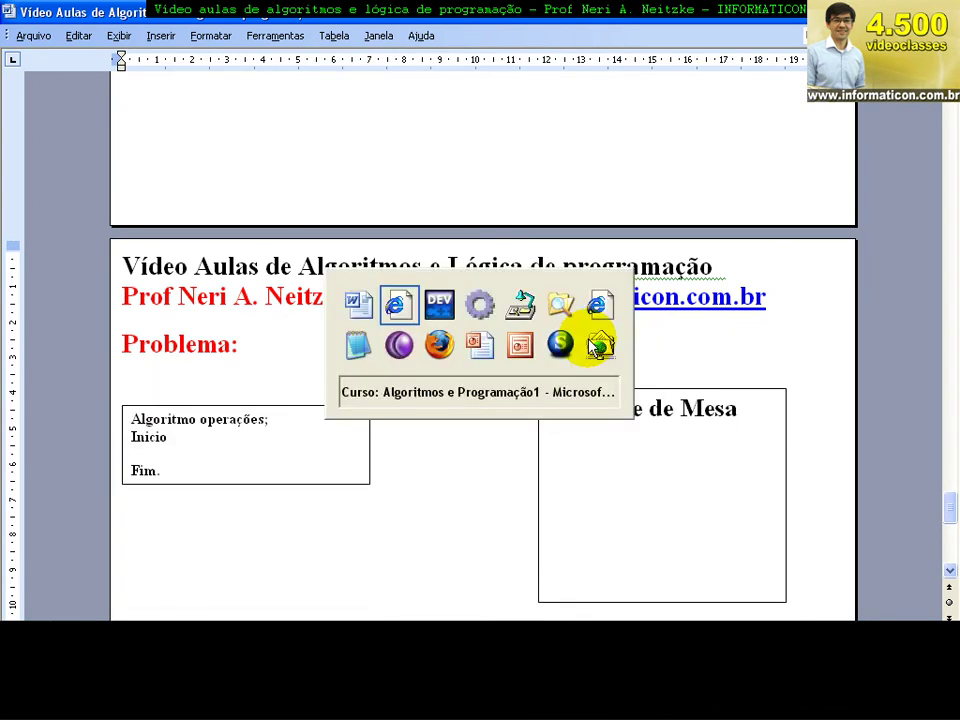
{"action": "scroll", "coordinate": [593, 338], "scroll_direction": "down", "scroll_amount": 3}
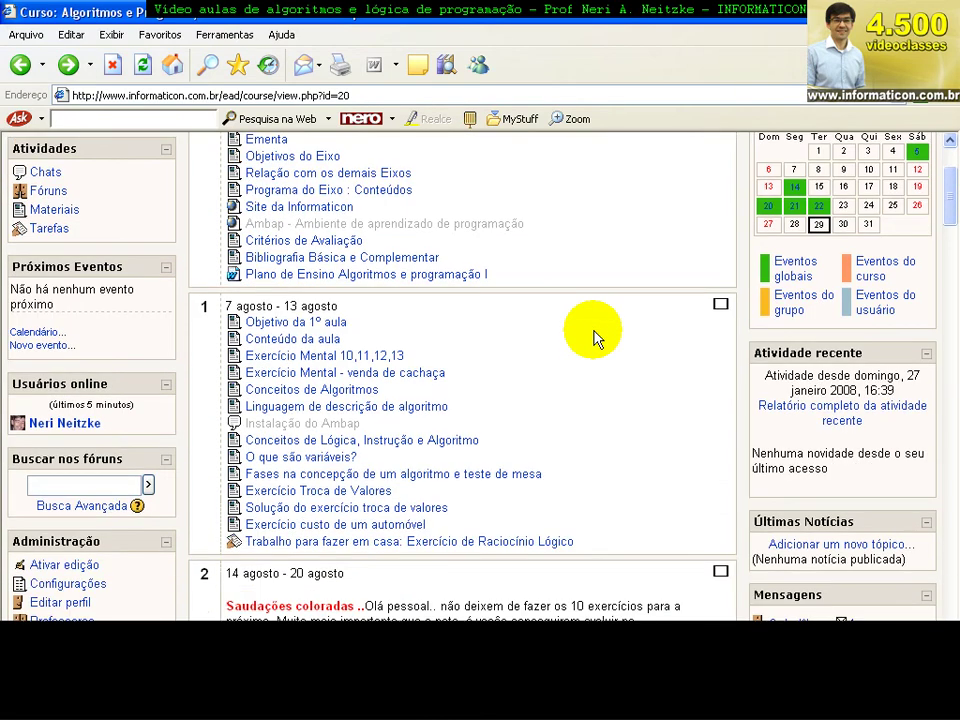
{"action": "scroll", "coordinate": [593, 338], "scroll_direction": "down", "scroll_amount": 2}
{"action": "scroll", "coordinate": [593, 338], "scroll_direction": "down", "scroll_amount": 1}
{"action": "scroll", "coordinate": [593, 338], "scroll_direction": "up", "scroll_amount": 1}
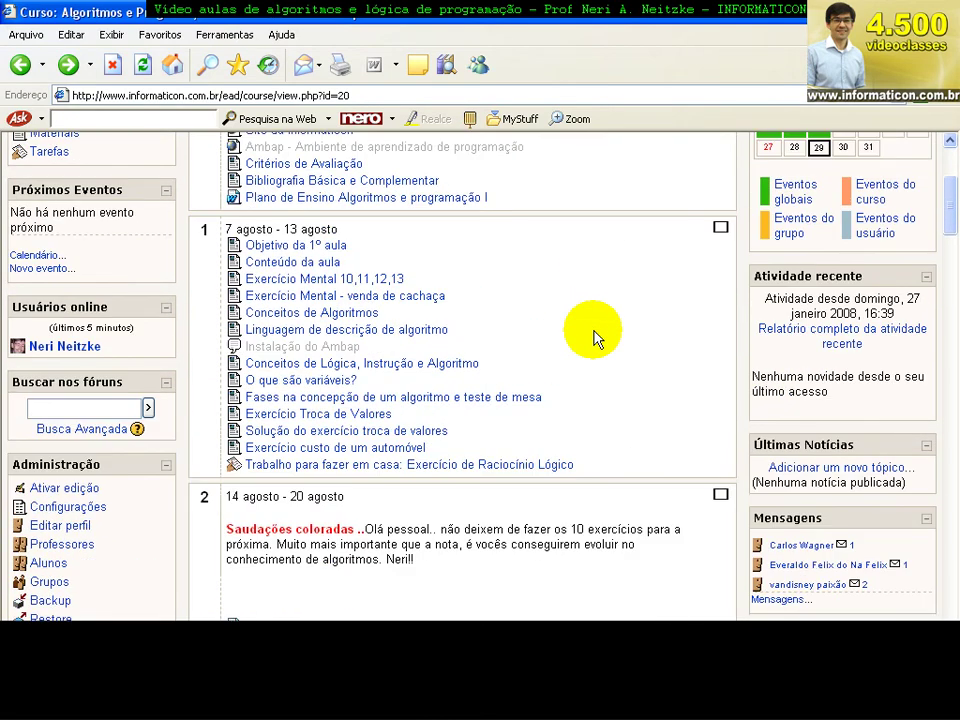
{"action": "scroll", "coordinate": [593, 338], "scroll_direction": "down", "scroll_amount": 3}
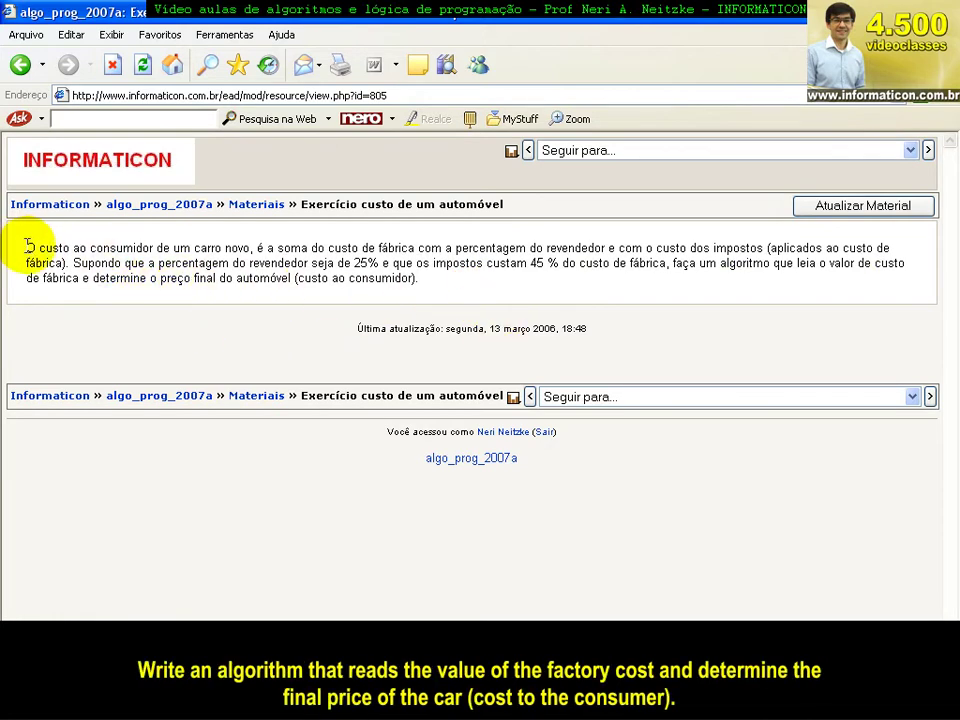
{"action": "left_click_drag", "start_coordinate": [30, 246], "coordinate": [368, 304]}
- Copy the car-cost paragraph and paste it into Word after Problema:
{"action": "right_click", "coordinate": [399, 254]}
{"action": "left_click", "coordinate": [436, 280]}
{"action": "key", "text": "alt+Tab"}
{"action": "left_click", "coordinate": [317, 348]}
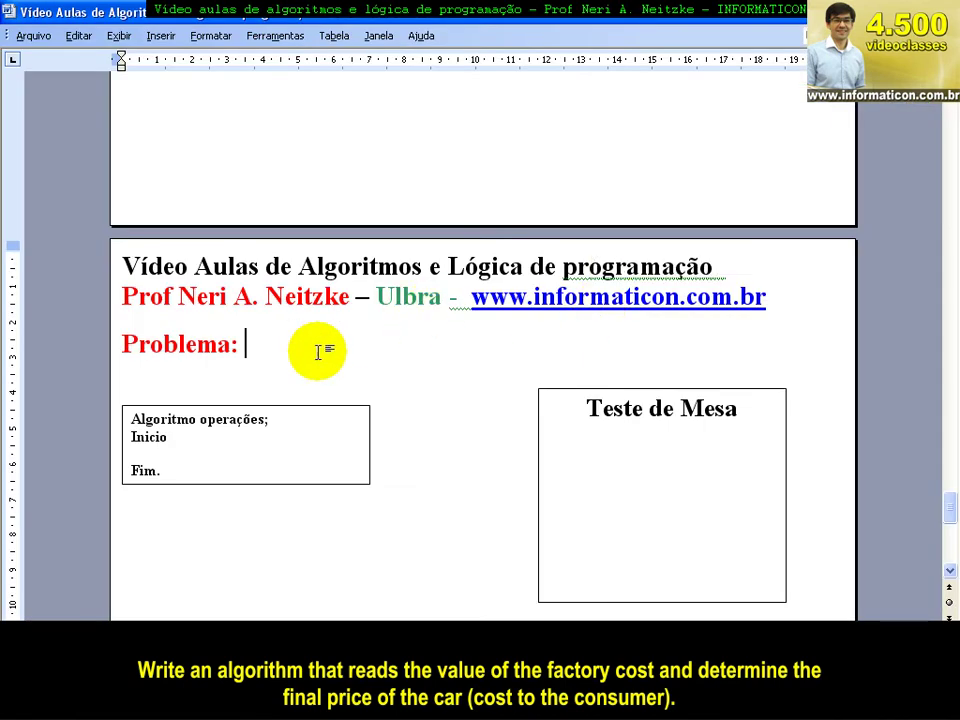
{"action": "type", "text": "O custo ao consumidor de um carro novo, é a soma do custo de fábrica com a percentagem do revendedor e com o custo dos impostos (aplicados ao custo de fábrica). Supondo que a percentagem do revendedor seja de 25% e que os impostos custam 45 % do custo de fábrica, faça um algoritmo que leia o valor de custo de fábrica e determine o preço final do automóvel (custo ao consumidor)."}
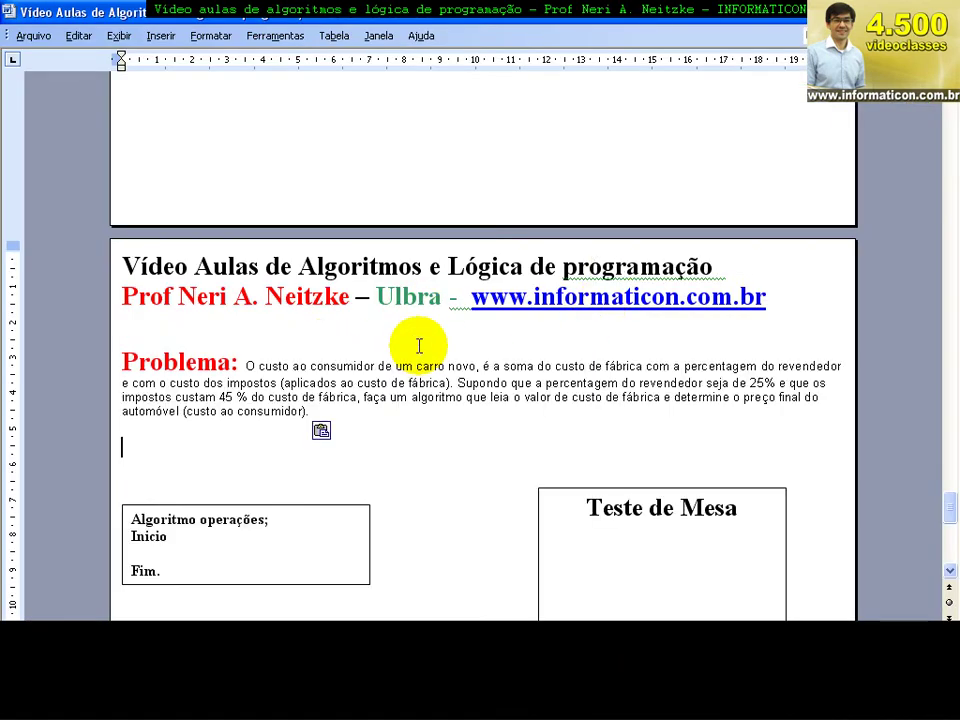
- Enlarge the pasted paragraph's font two steps and remove the blank line beneath it
{"action": "left_click_drag", "start_coordinate": [312, 412], "coordinate": [250, 368]}
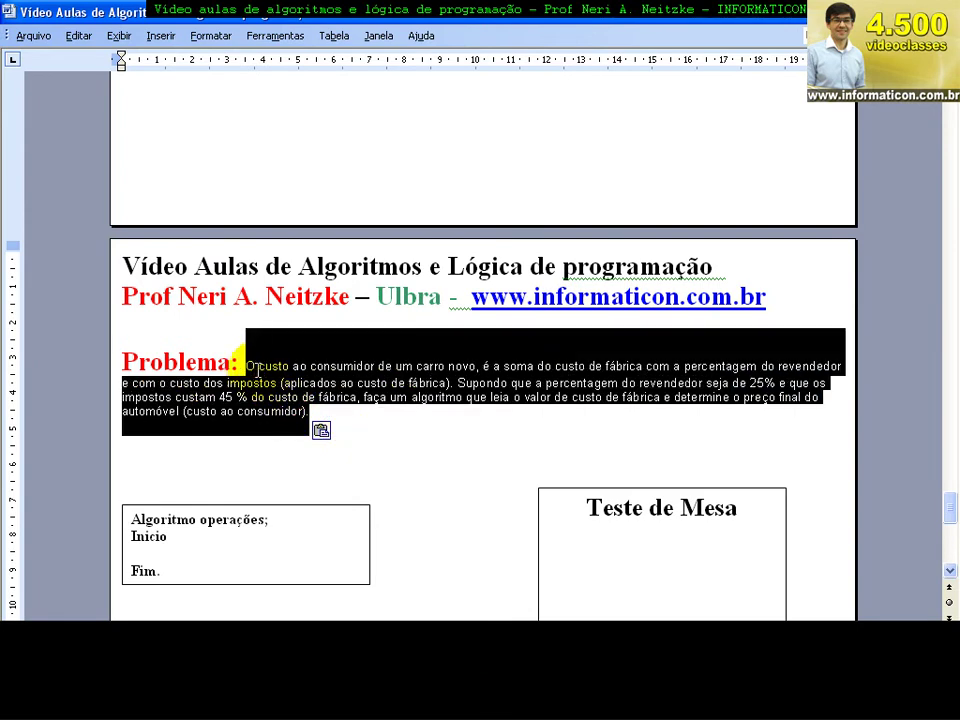
{"action": "key", "text": "ctrl+shift+greater"}
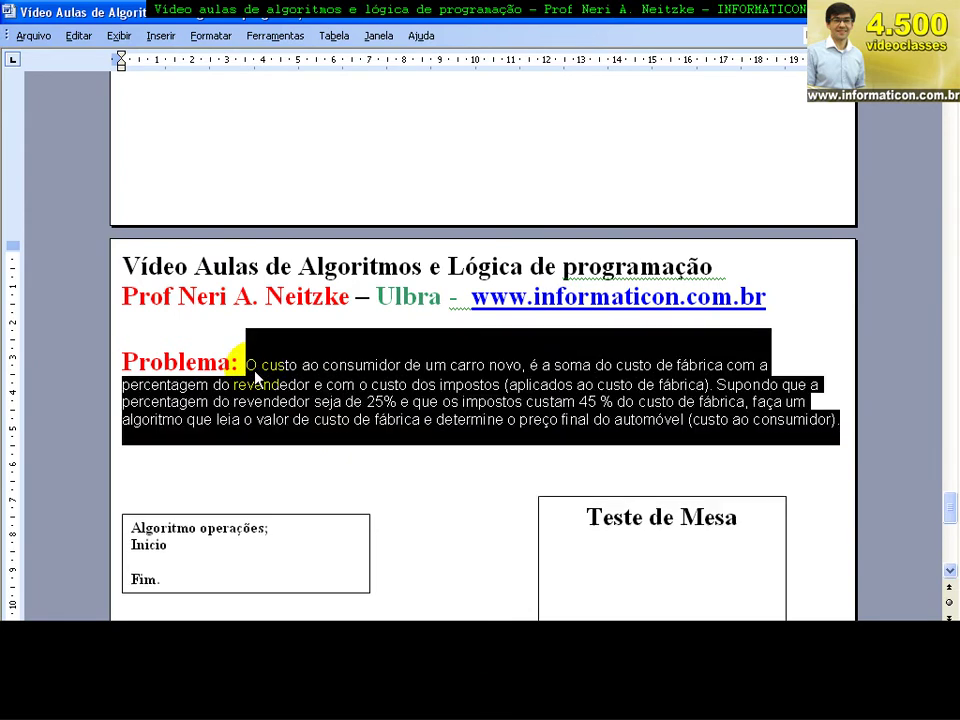
{"action": "key", "text": "ctrl+shift+greater"}
{"action": "key", "text": "ctrl+shift+greater"}
{"action": "key", "text": "Down"}
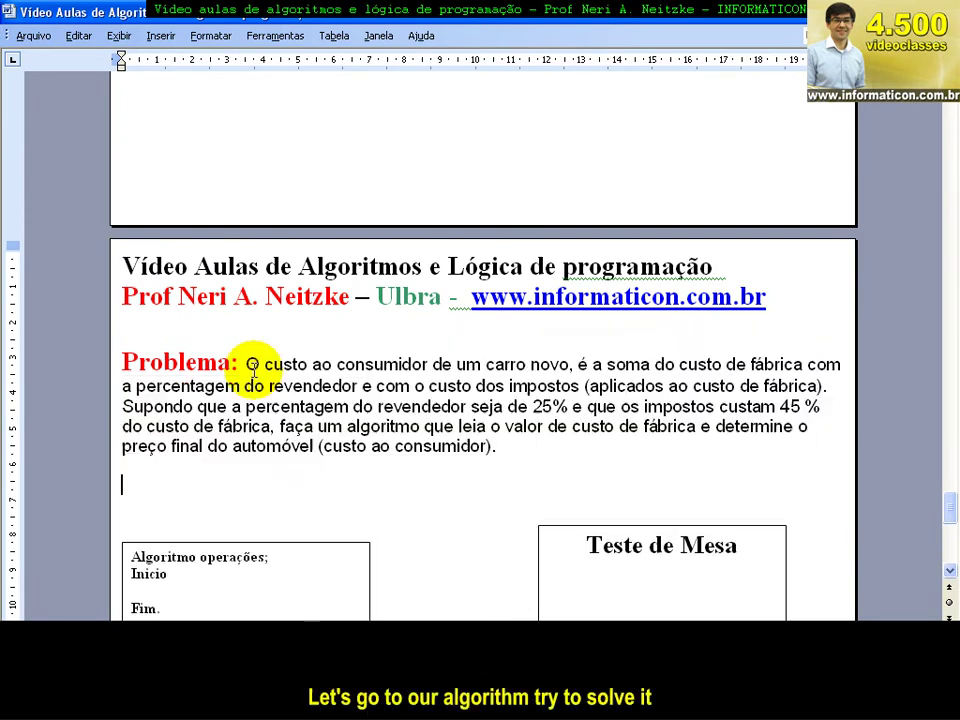
{"action": "key", "text": "Delete"}
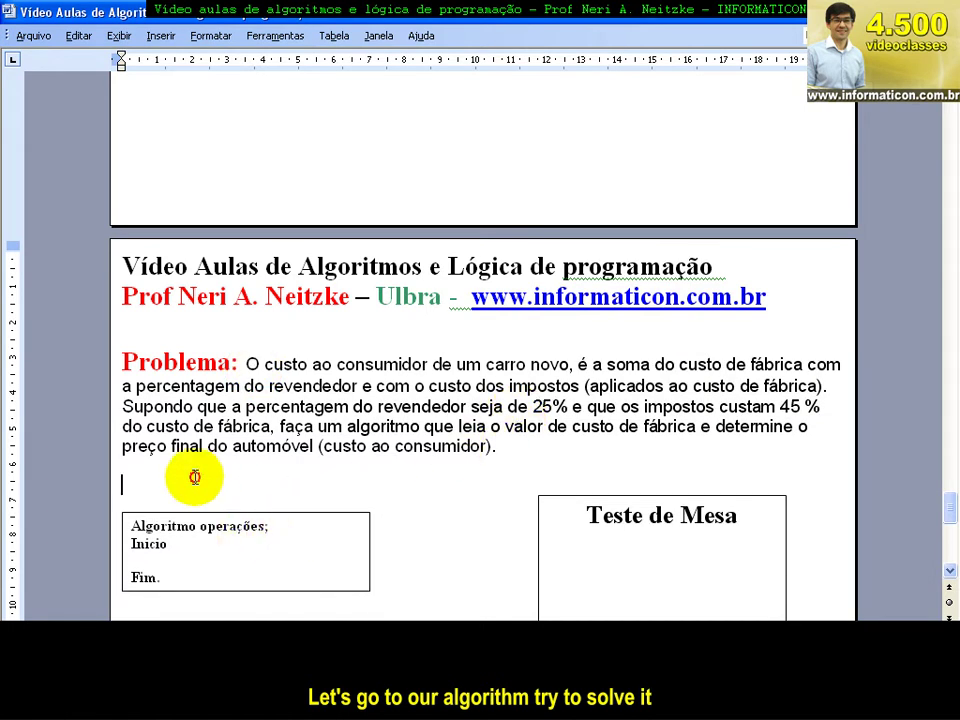
{"action": "left_click", "coordinate": [269, 505]}
- Move the algorithm box under the problem and rename its header to 'Algoritmo automovel;'
{"action": "left_click_drag", "start_coordinate": [269, 505], "coordinate": [268, 478]}
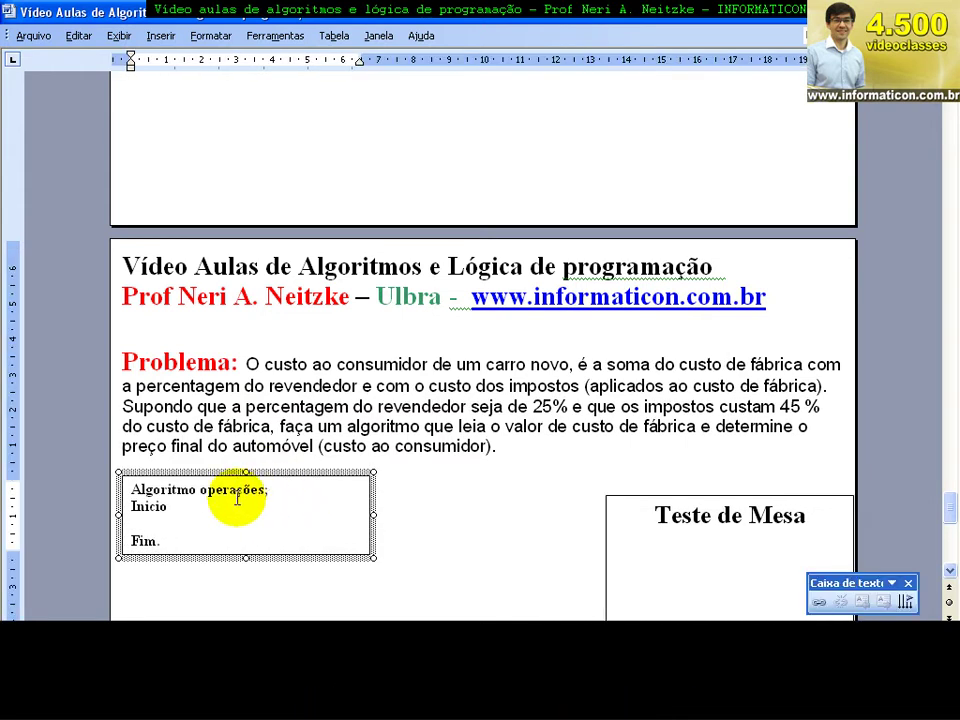
{"action": "double_click", "coordinate": [234, 491]}
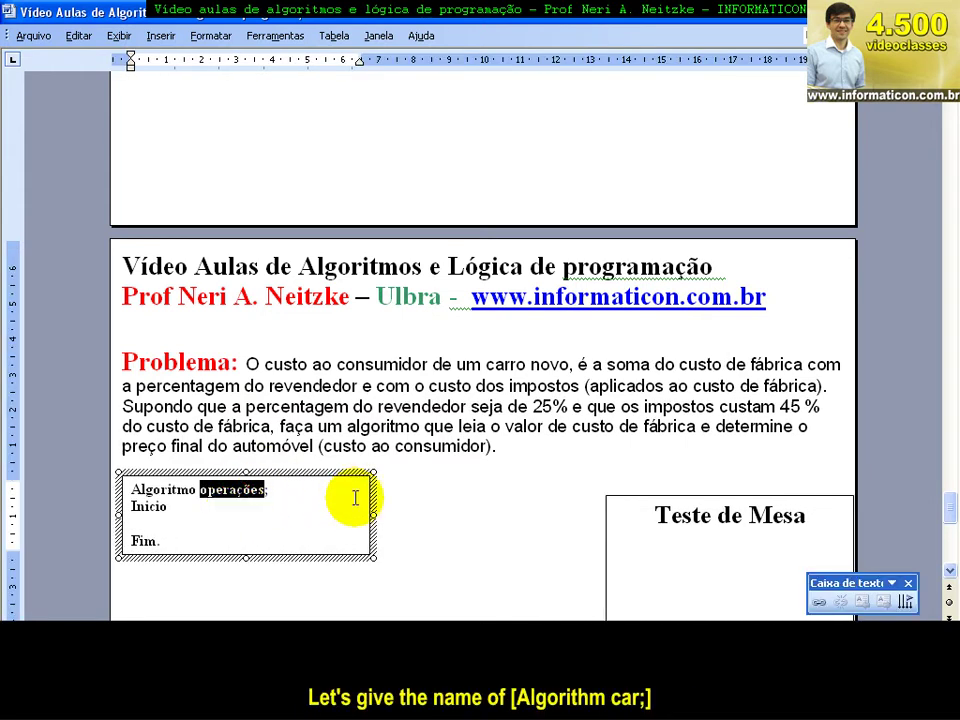
{"action": "type", "text": "autom"}
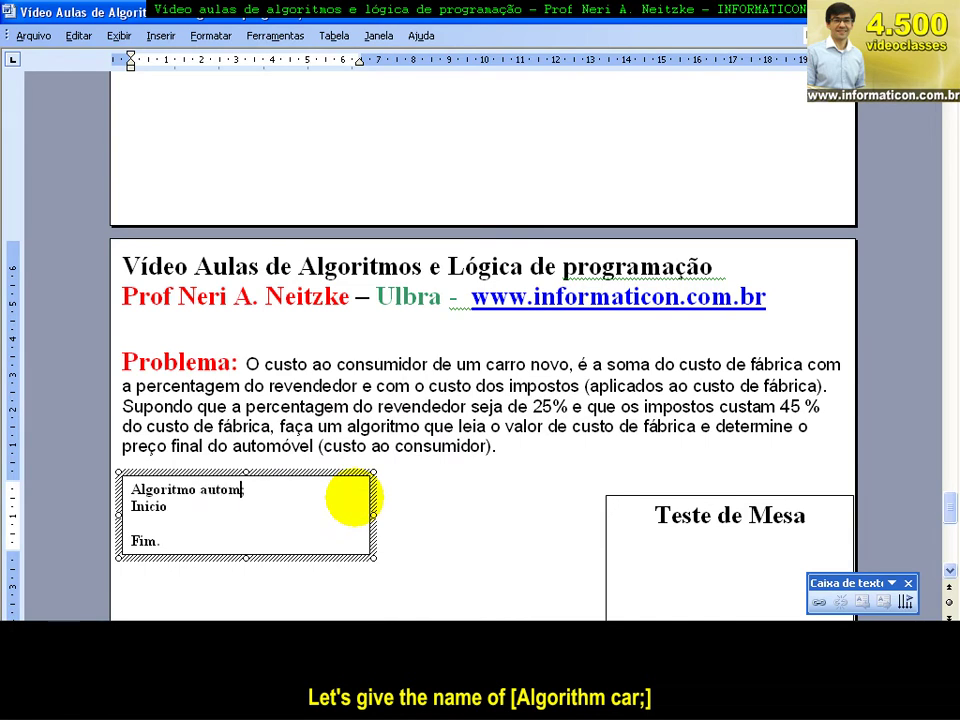
{"action": "type", "text": "ovel;"}
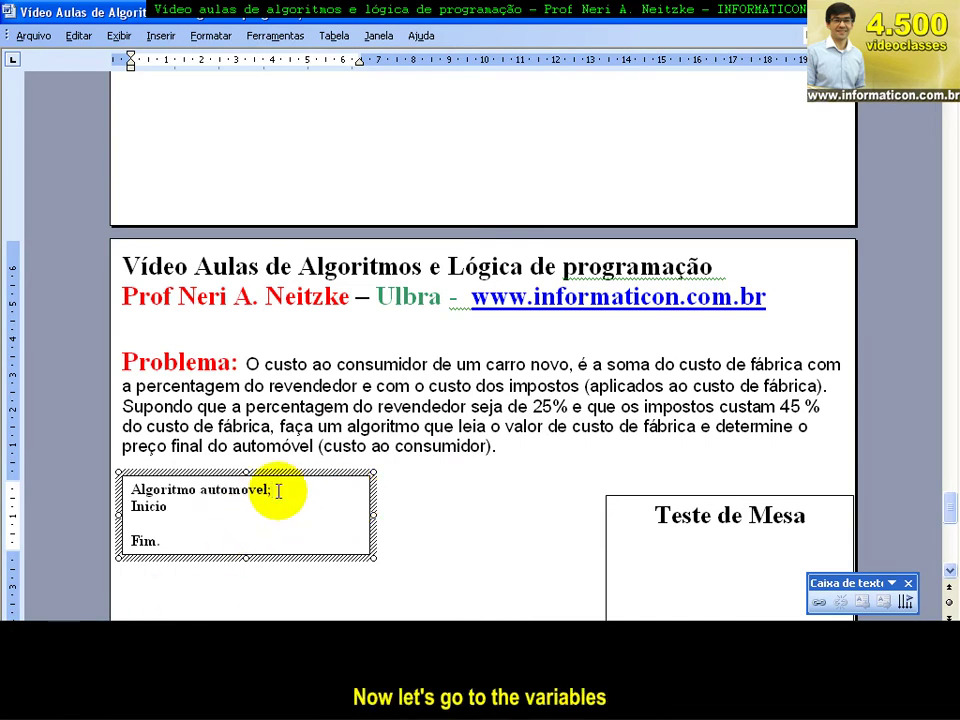
{"action": "key", "text": "Return"}
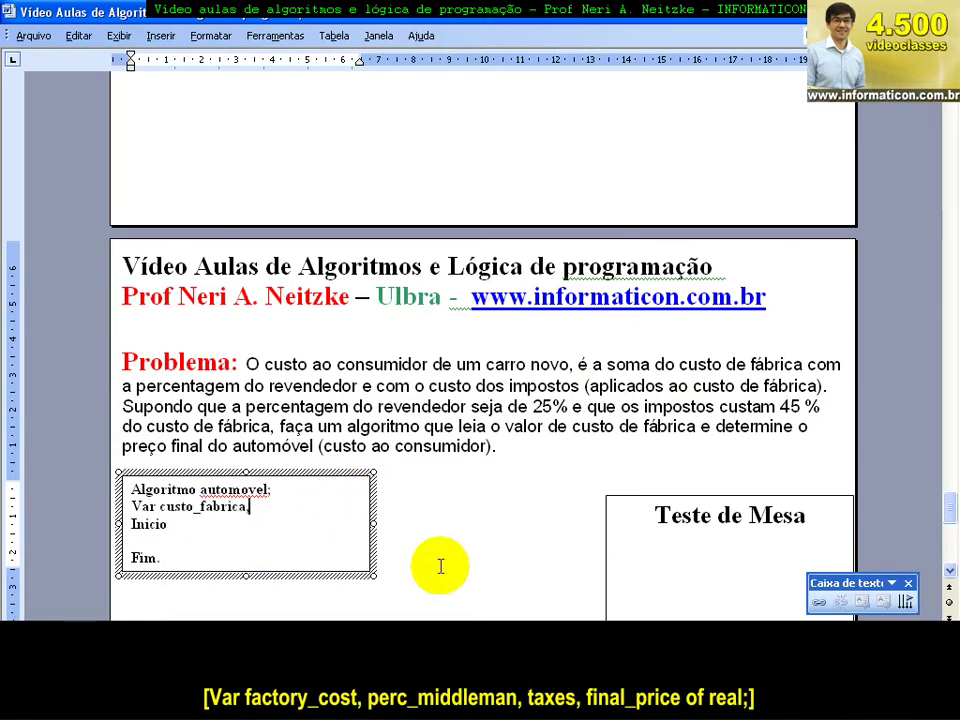
- Widen the algorithm box and declare 'Var custo_fabrica, perc_revendedor, impostos, preco_final de real;'
{"action": "left_click_drag", "start_coordinate": [374, 522], "coordinate": [537, 523]}
{"action": "left_click", "coordinate": [257, 508]}
{"action": "type", "text": "impostos,"}
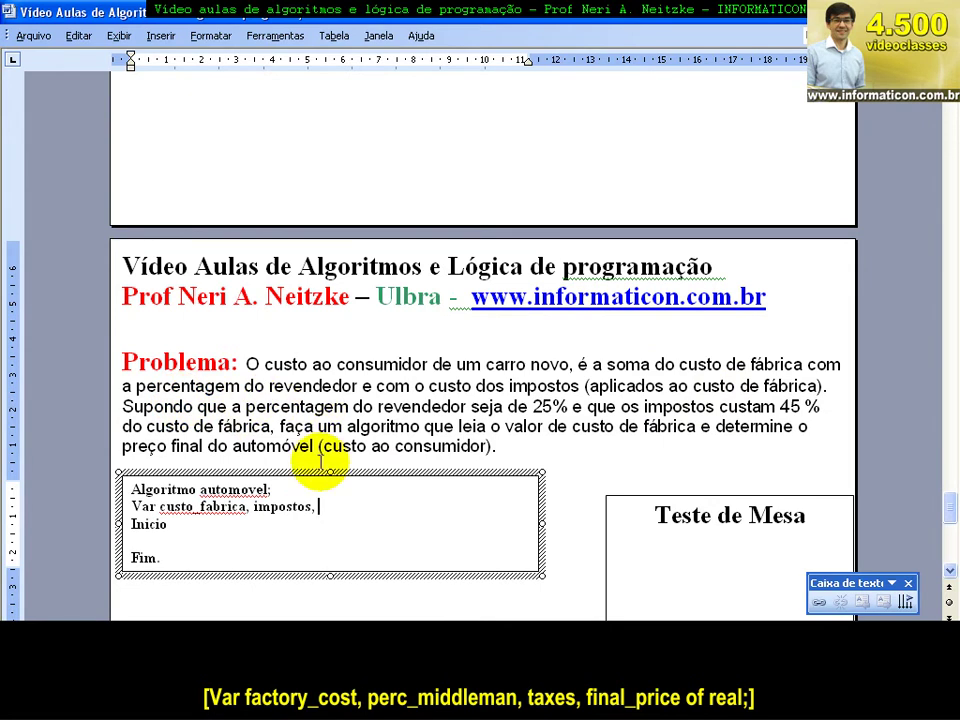
{"action": "left_click", "coordinate": [251, 507]}
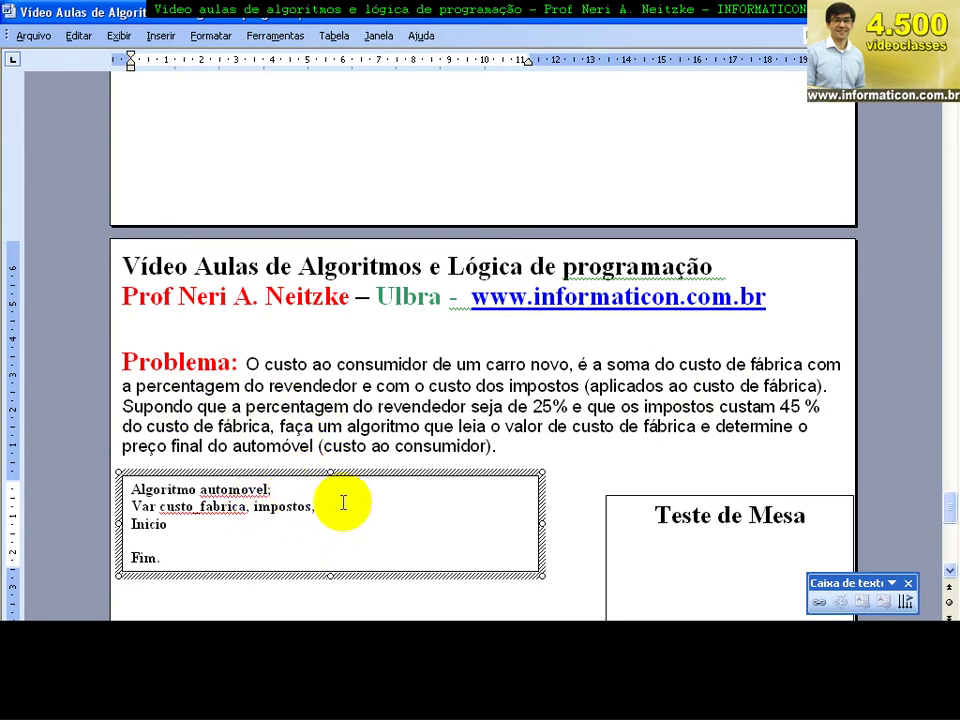
{"action": "type", "text": "perc revendedor,"}
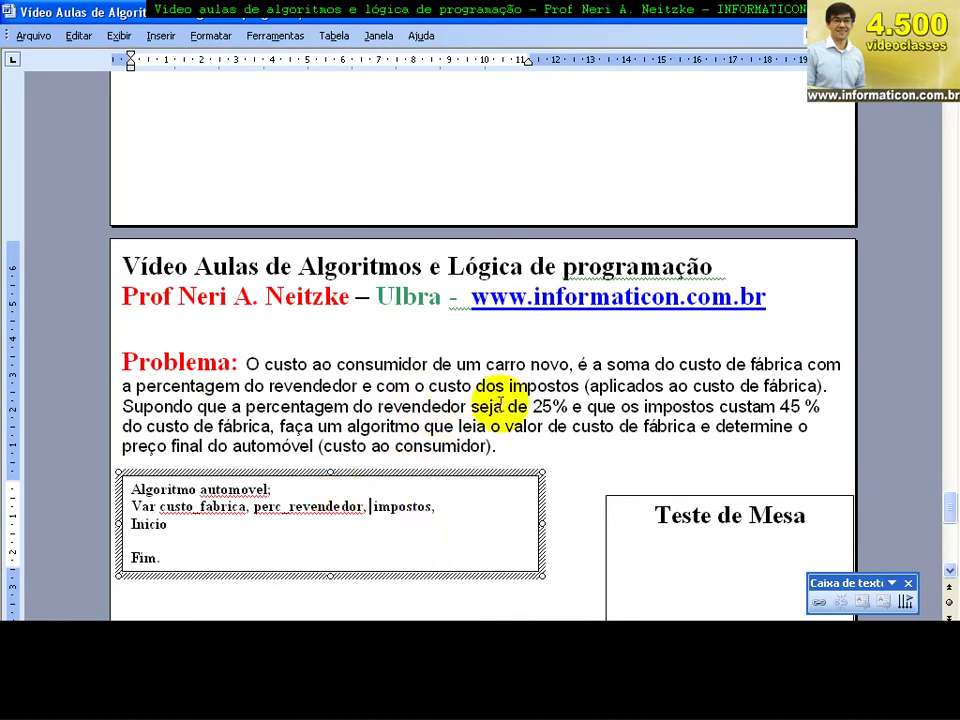
{"action": "left_click", "coordinate": [437, 508]}
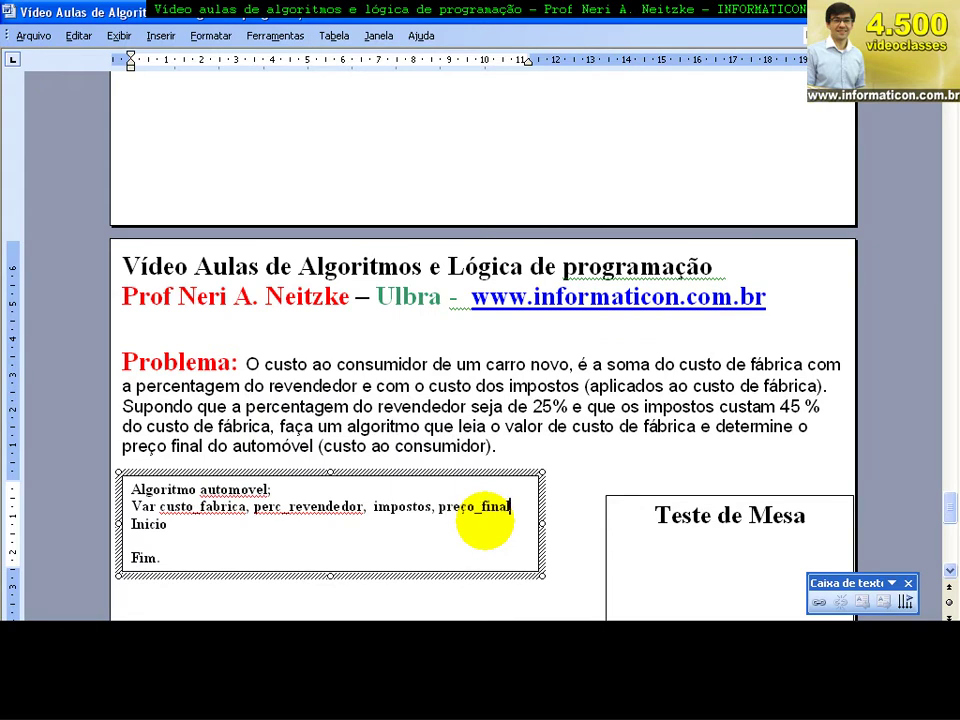
{"action": "type", "text": " de real;"}
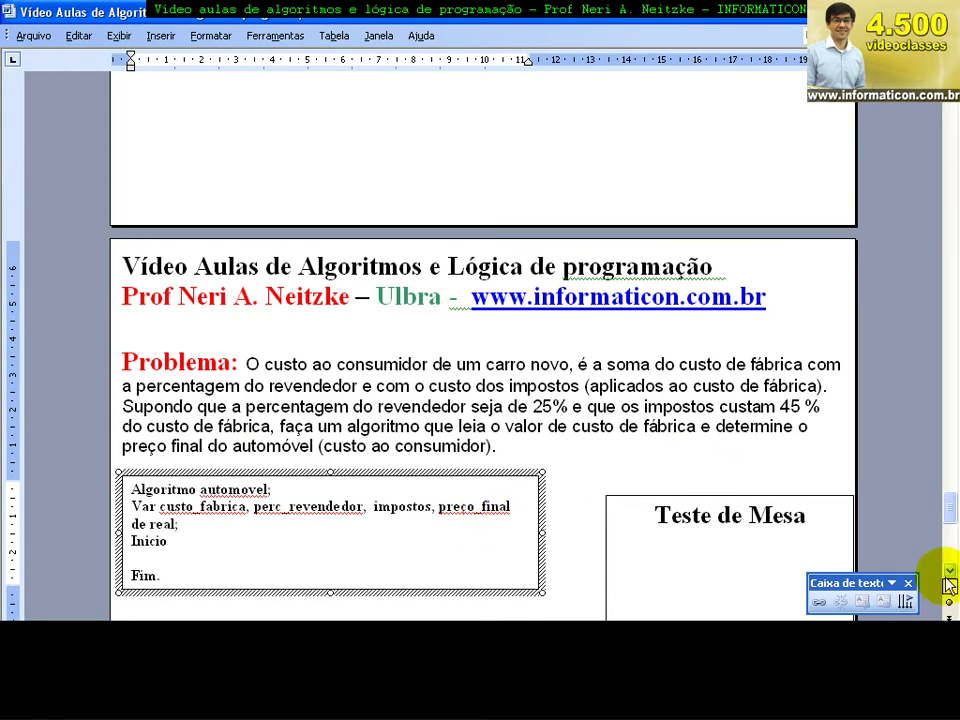
- Move the Teste de Mesa box up and left and make it narrower
{"action": "left_click_drag", "start_coordinate": [948, 513], "coordinate": [952, 537]}
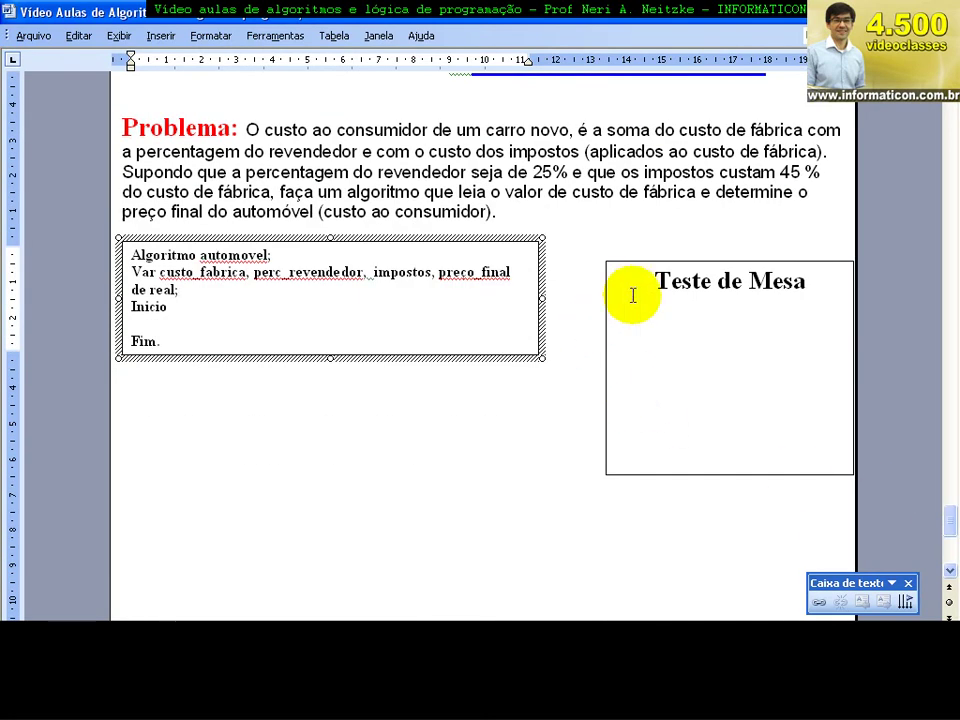
{"action": "left_click_drag", "start_coordinate": [639, 265], "coordinate": [594, 242]}
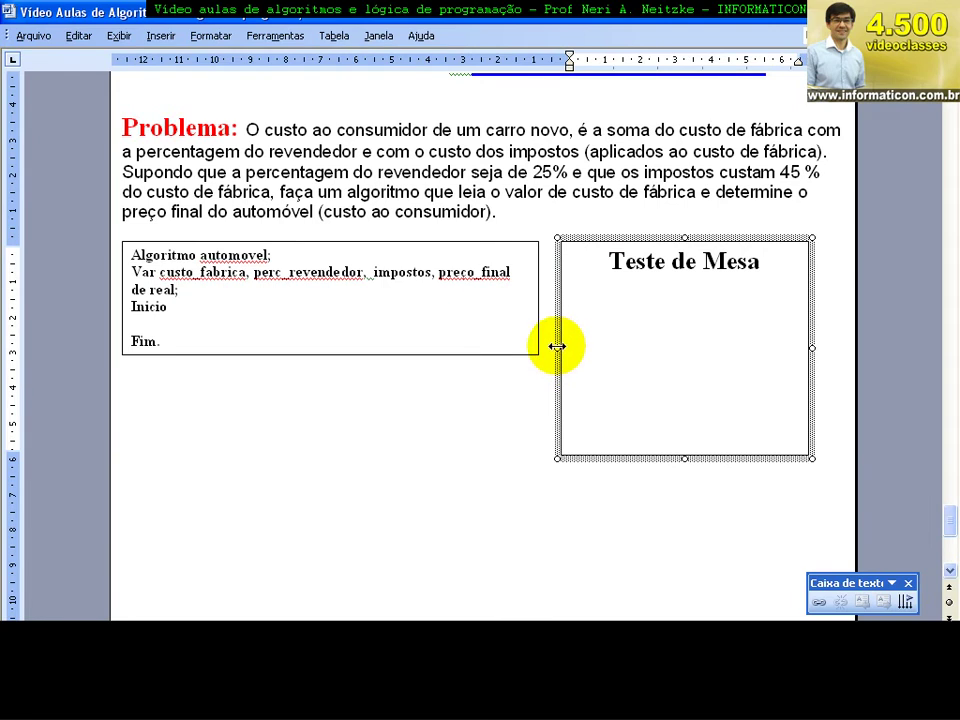
{"action": "left_click_drag", "start_coordinate": [557, 348], "coordinate": [592, 345]}
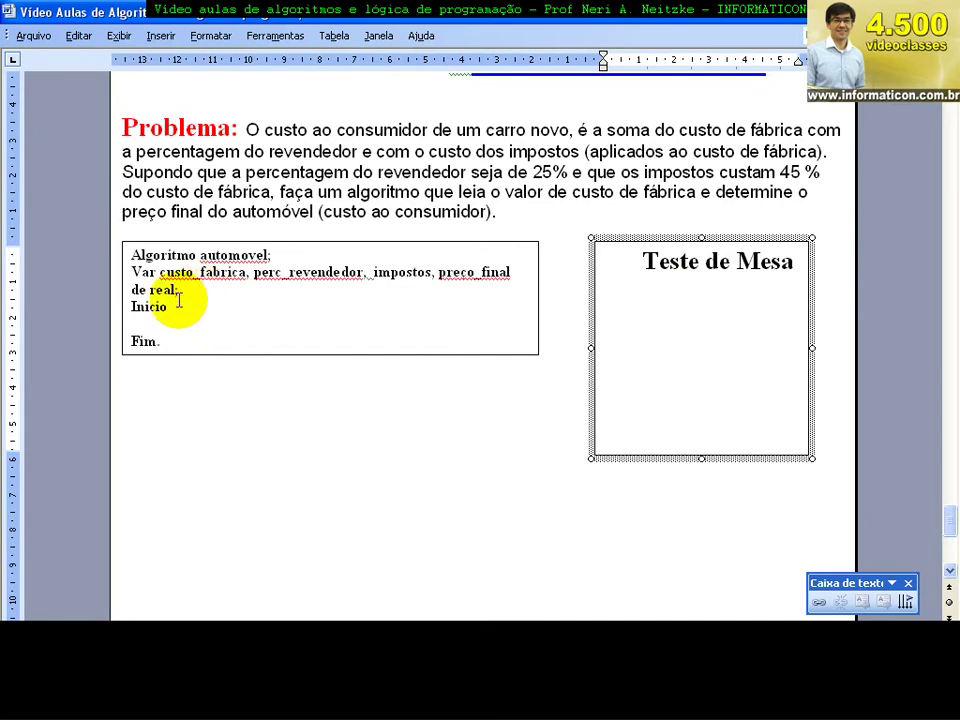
- Add an indented blank line after Inicio in the algorithm body
{"action": "left_click", "coordinate": [181, 292]}
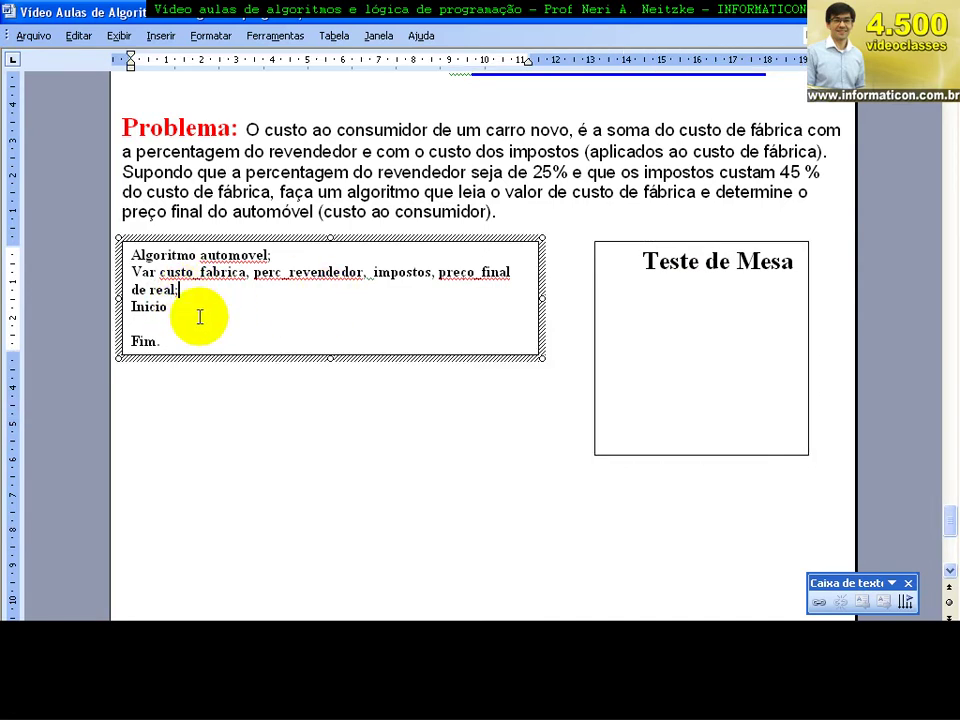
{"action": "left_click", "coordinate": [268, 304]}
{"action": "key", "text": "Return"}
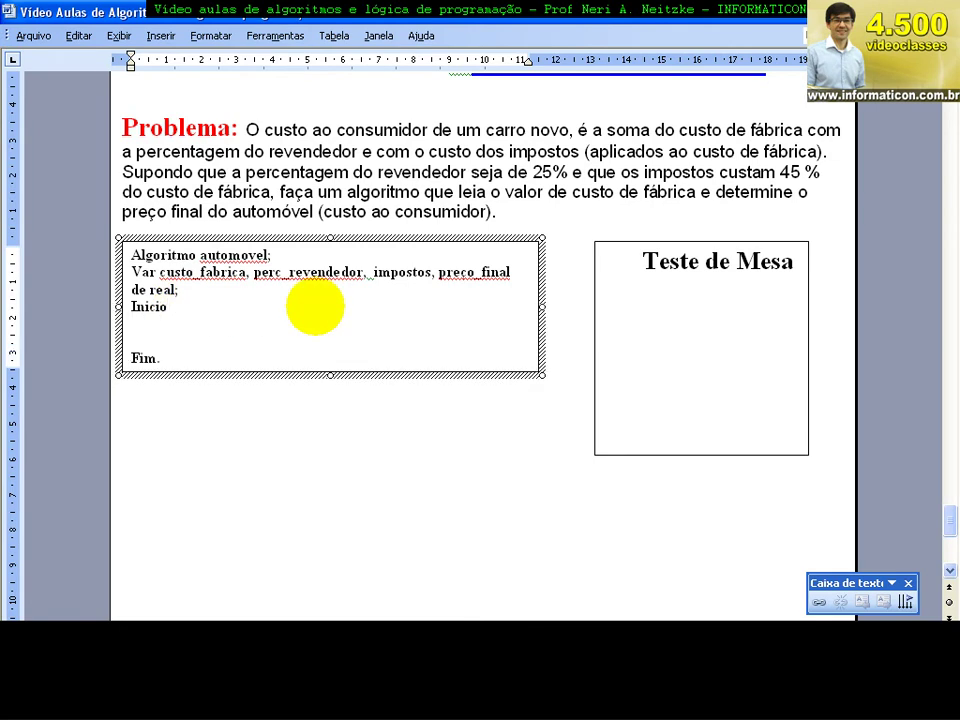
{"action": "key", "text": "BackSpace"}
{"action": "key", "text": "Tab"}
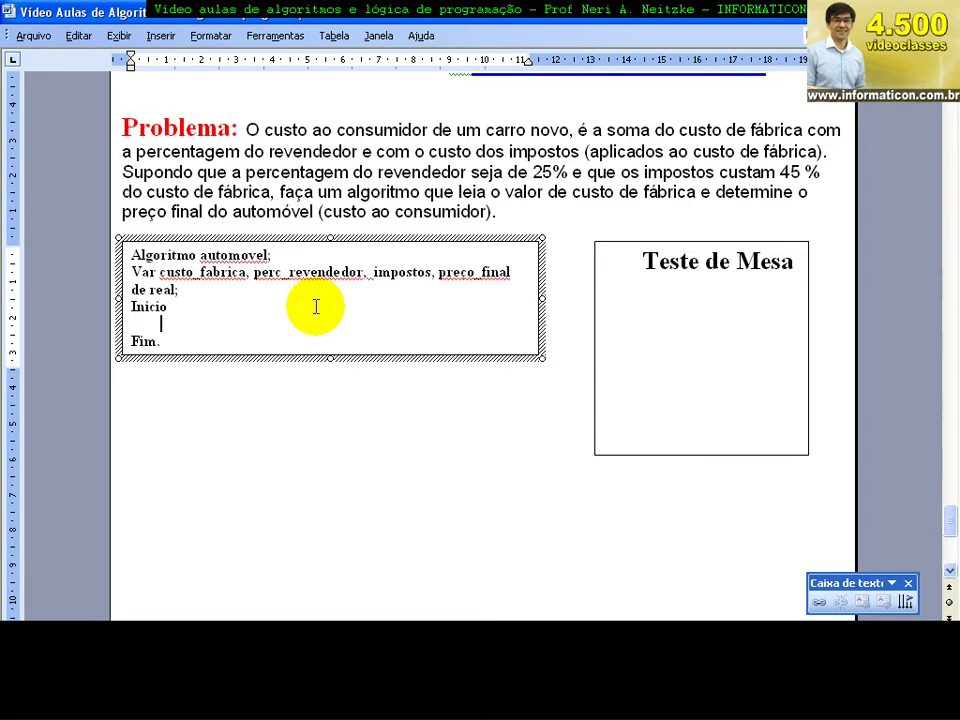
{"action": "right_click", "coordinate": [470, 275]}
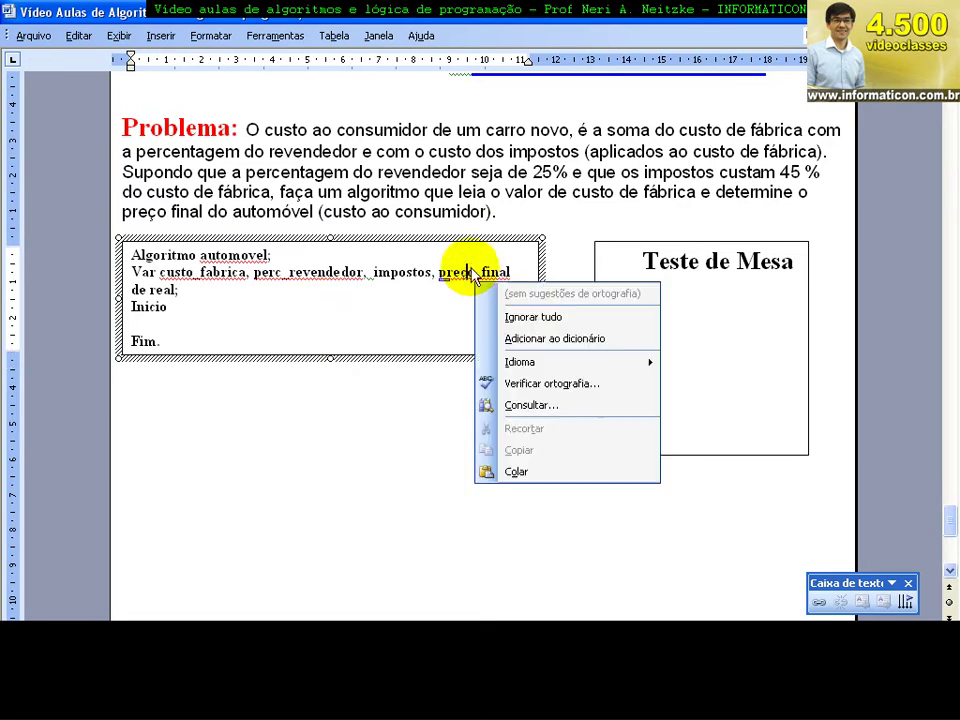
- Ignore all spelling flags on preco, perc_revendedor, custo_fabrica and automovel
{"action": "left_click", "coordinate": [522, 318]}
{"action": "right_click", "coordinate": [283, 276]}
{"action": "left_click", "coordinate": [343, 319]}
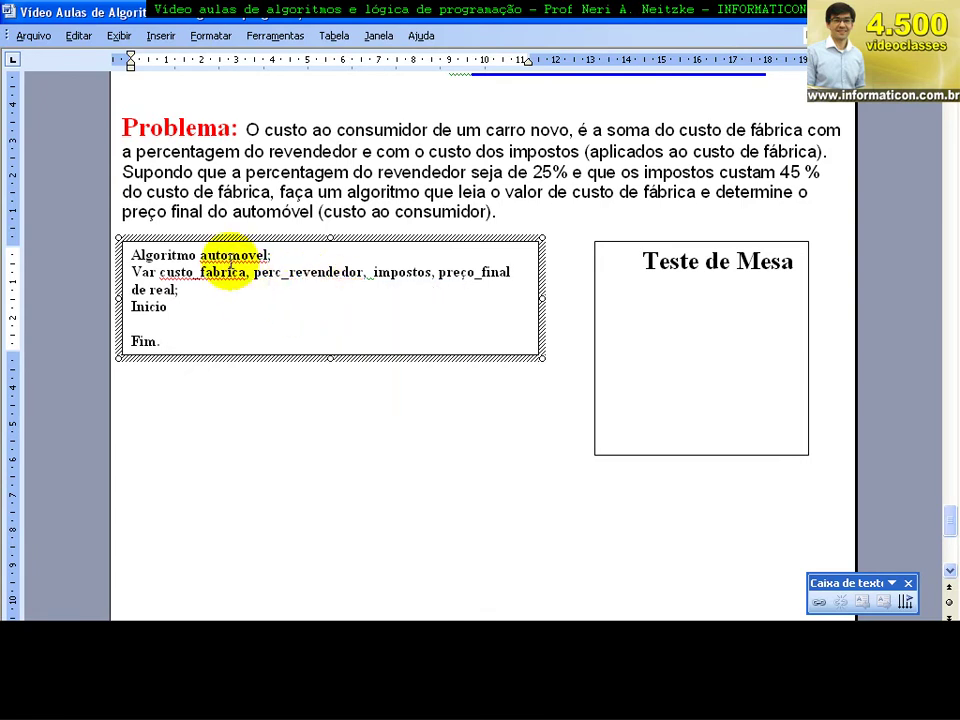
{"action": "left_click", "coordinate": [262, 319]}
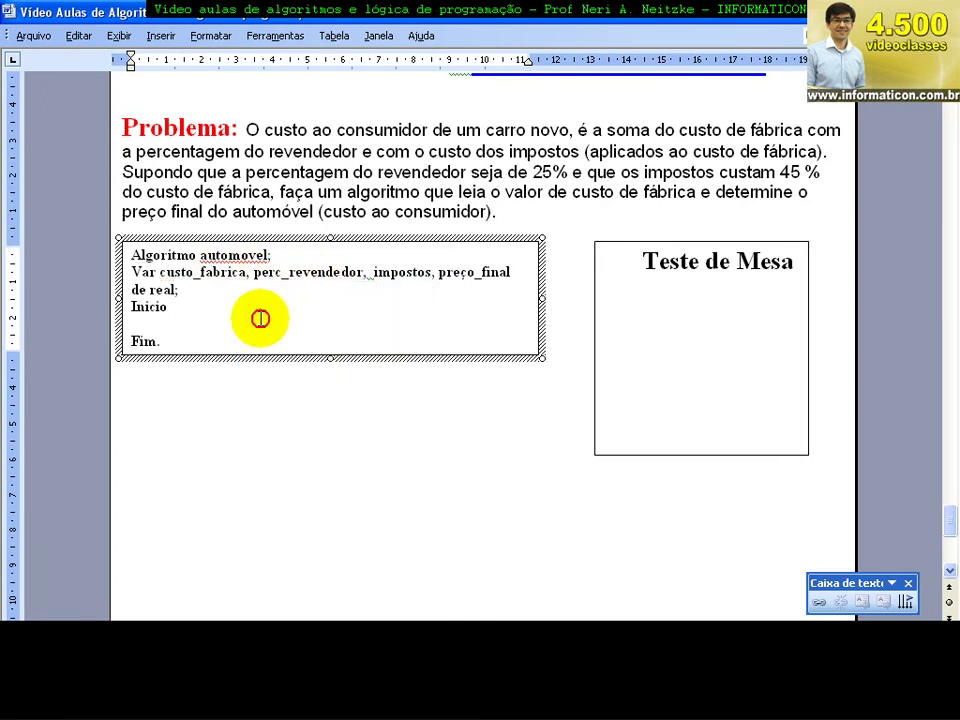
{"action": "right_click", "coordinate": [243, 257]}
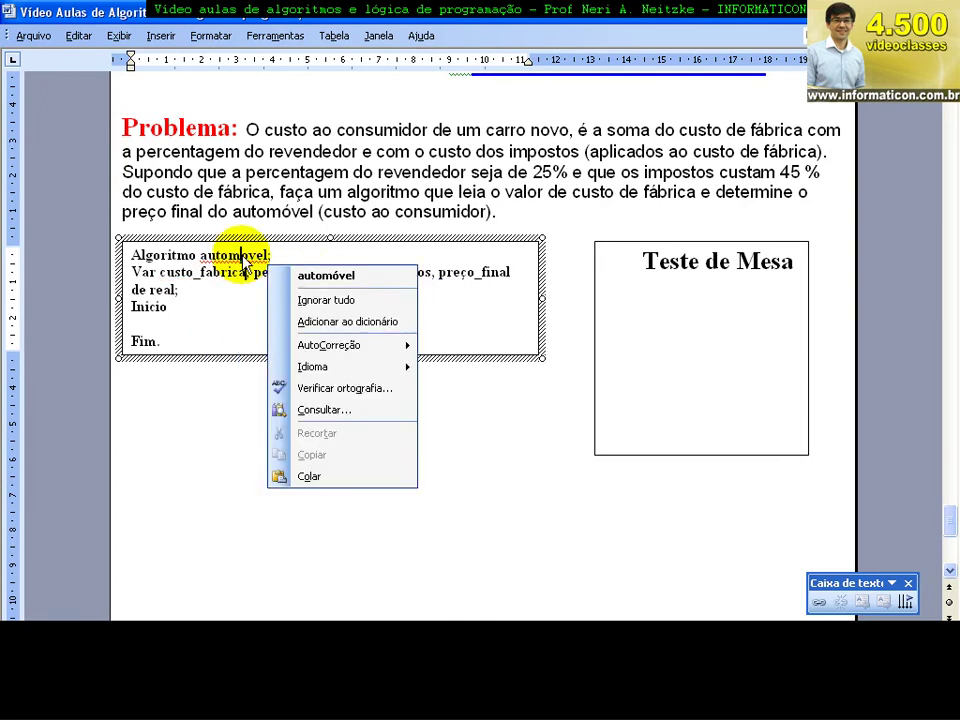
{"action": "left_click", "coordinate": [290, 299]}
{"action": "left_click", "coordinate": [180, 289]}
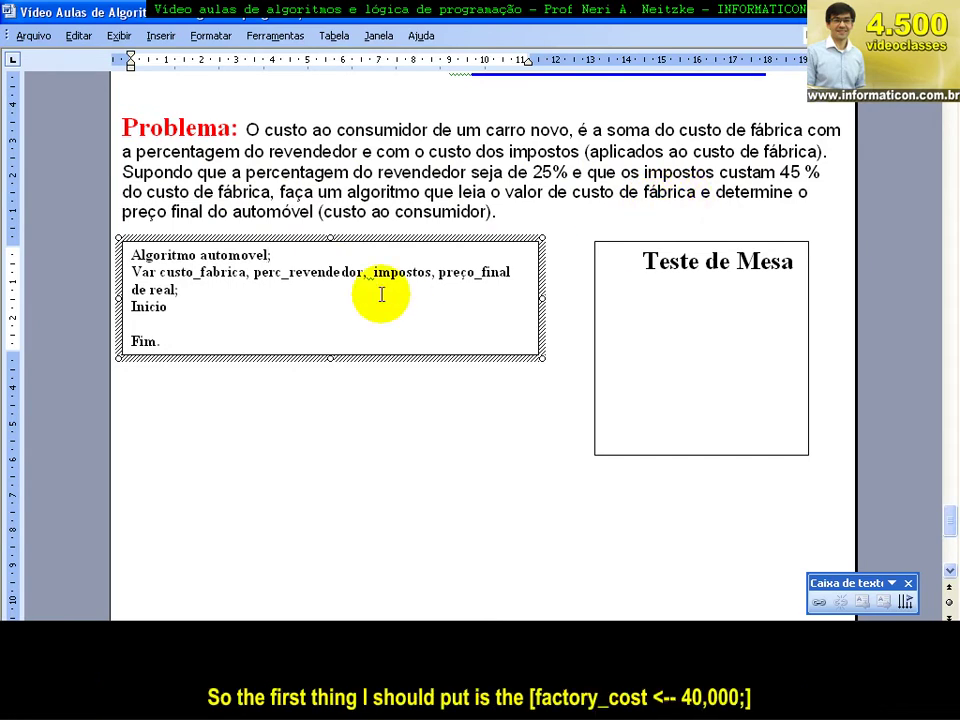
- Type the assignment 'custo_fabrica ← 40000;' under Inicio, fixing the typos
{"action": "type", "text": "curs"}
{"action": "type", "text": "to"}
{"action": "type", "text": "_fabricxa"}
{"action": "key", "text": "BackSpace"}
{"action": "key", "text": "BackSpace"}
{"action": "type", "text": "a"}
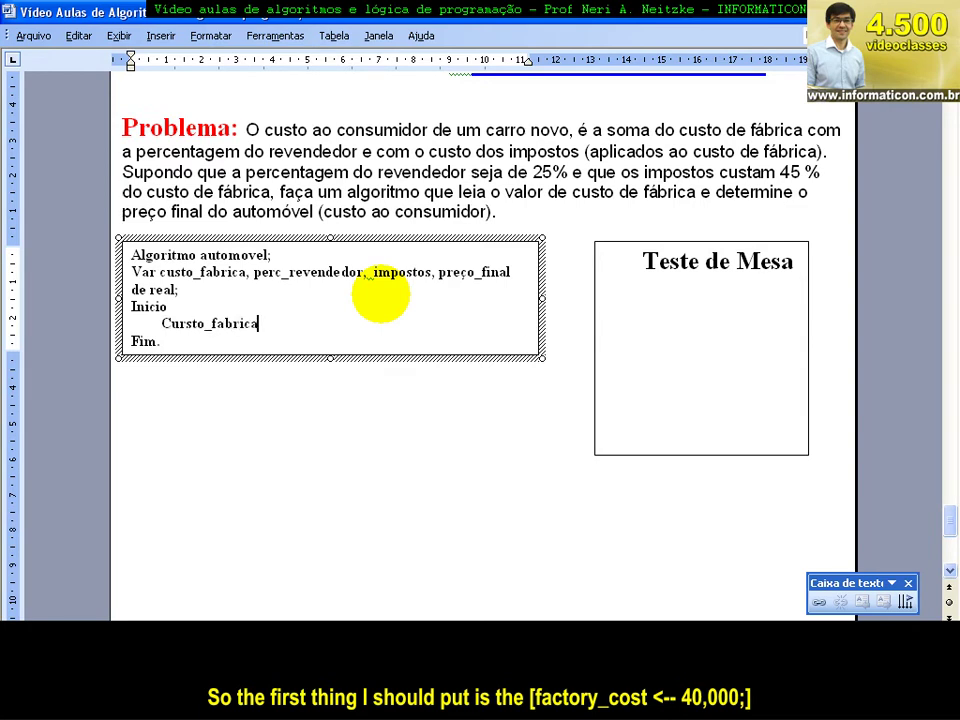
{"action": "type", "text": " <--"}
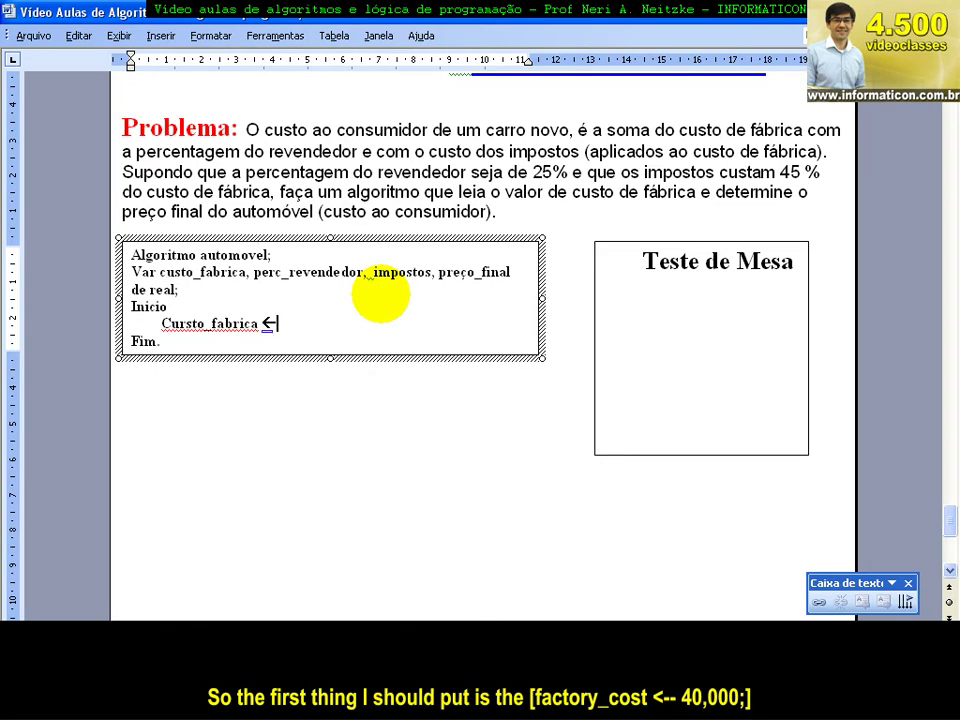
{"action": "key", "text": "BackSpace"}
{"action": "key", "text": "End"}
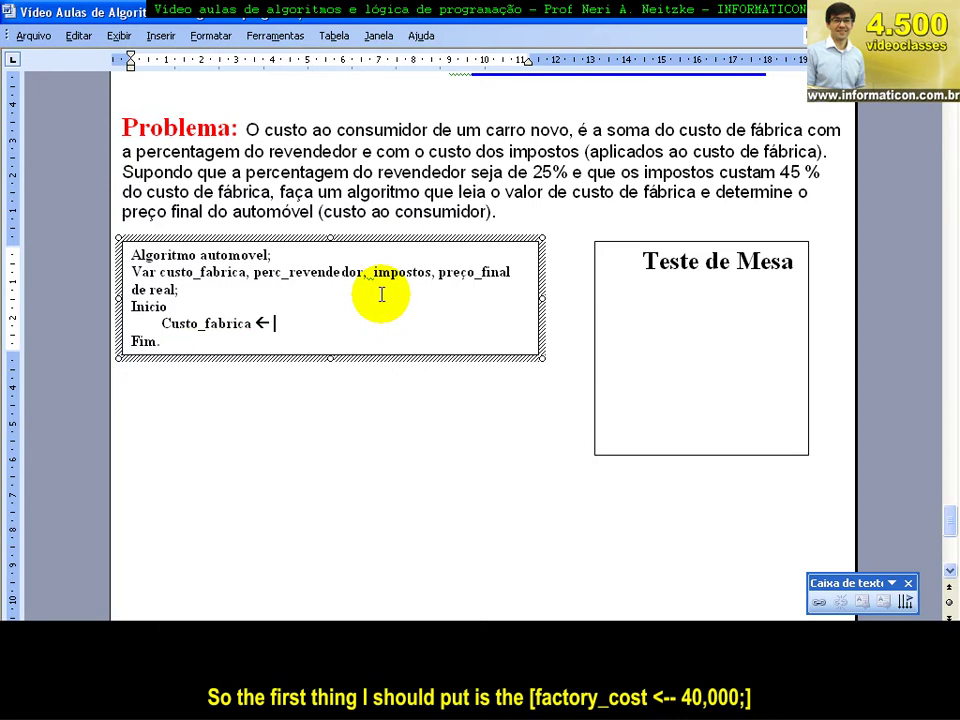
{"action": "key", "text": "Home"}
{"action": "key", "text": "BackSpace"}
{"action": "type", "text": "ca ← "}
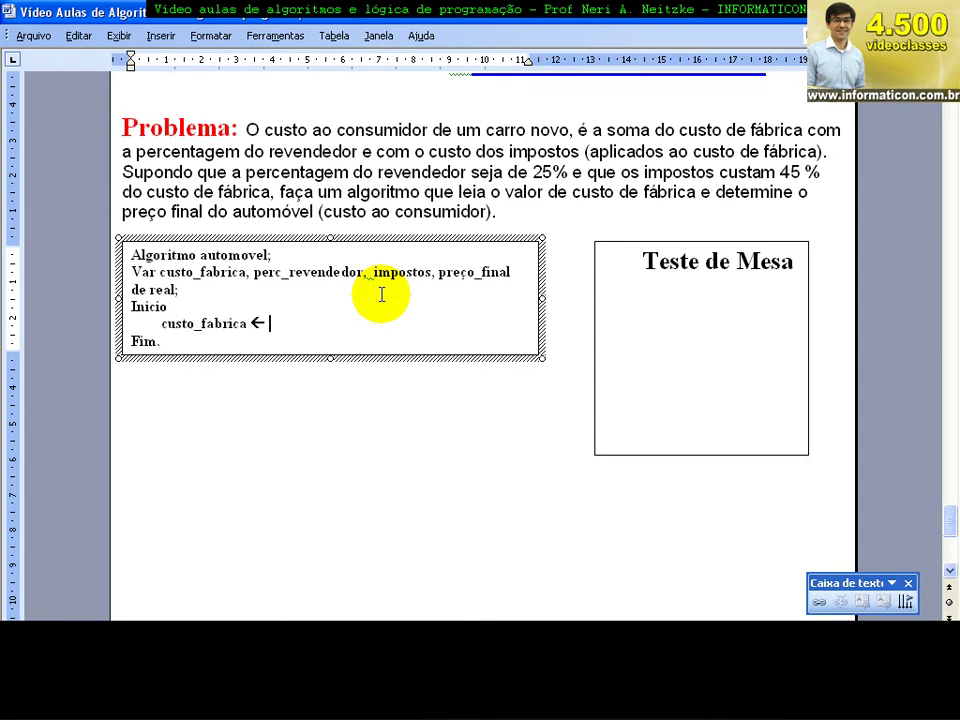
{"action": "type", "text": "40000;"}
- Add an indented 'preço_final ←' line with a blank line above it
{"action": "key", "text": "Return"}
{"action": "key", "text": "Tab"}
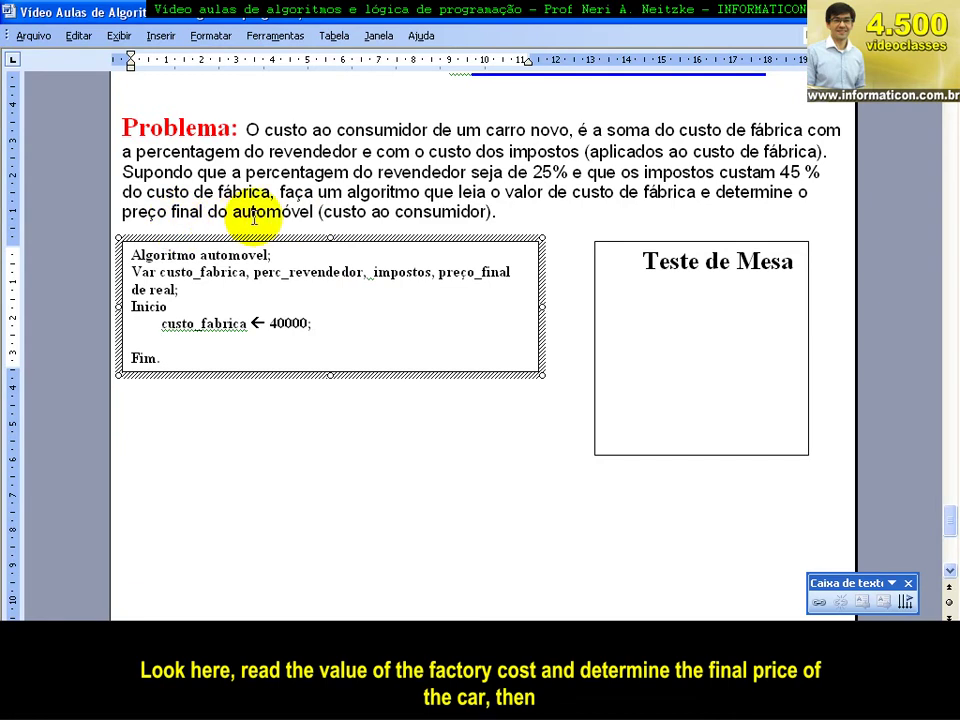
{"action": "type", "text": "preço_fina"}
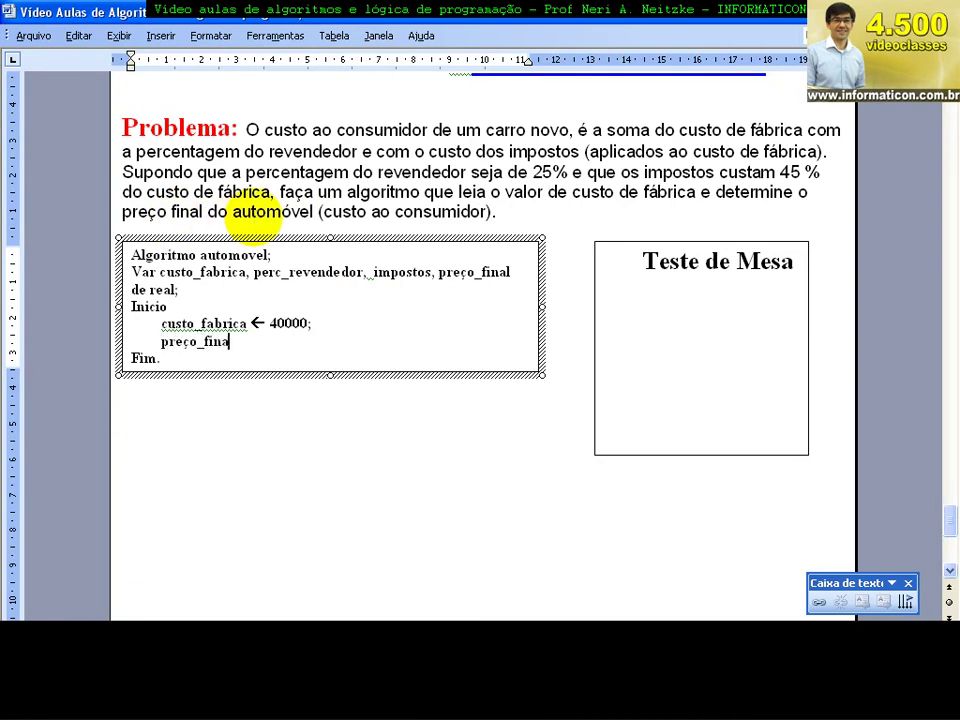
{"action": "type", "text": "l <-"}
{"action": "key", "text": "Up"}
{"action": "key", "text": "End"}
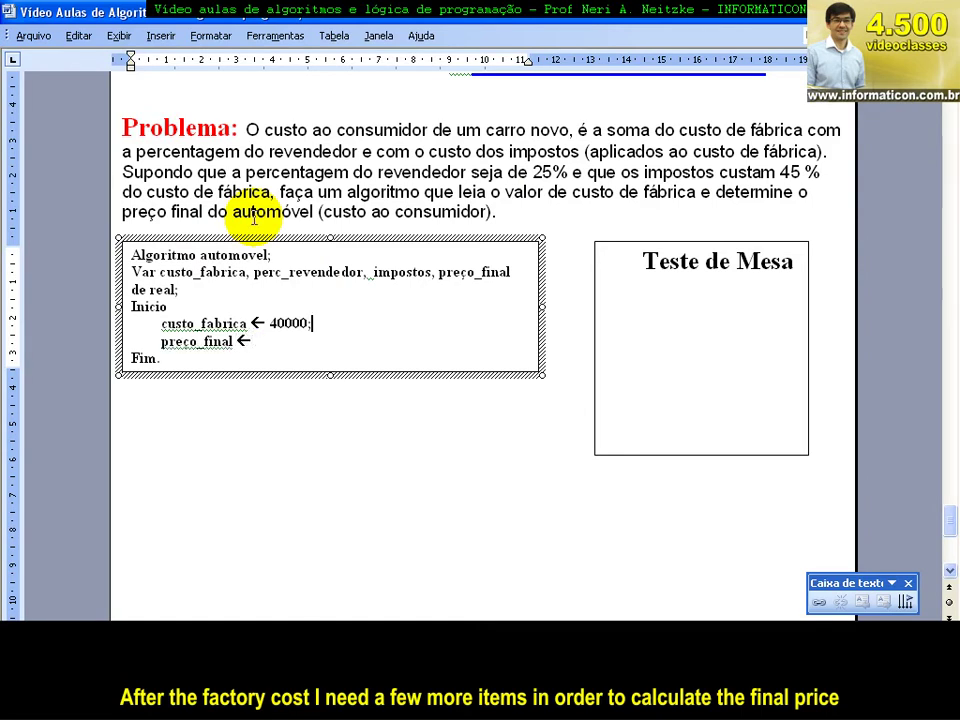
{"action": "key", "text": "Return"}
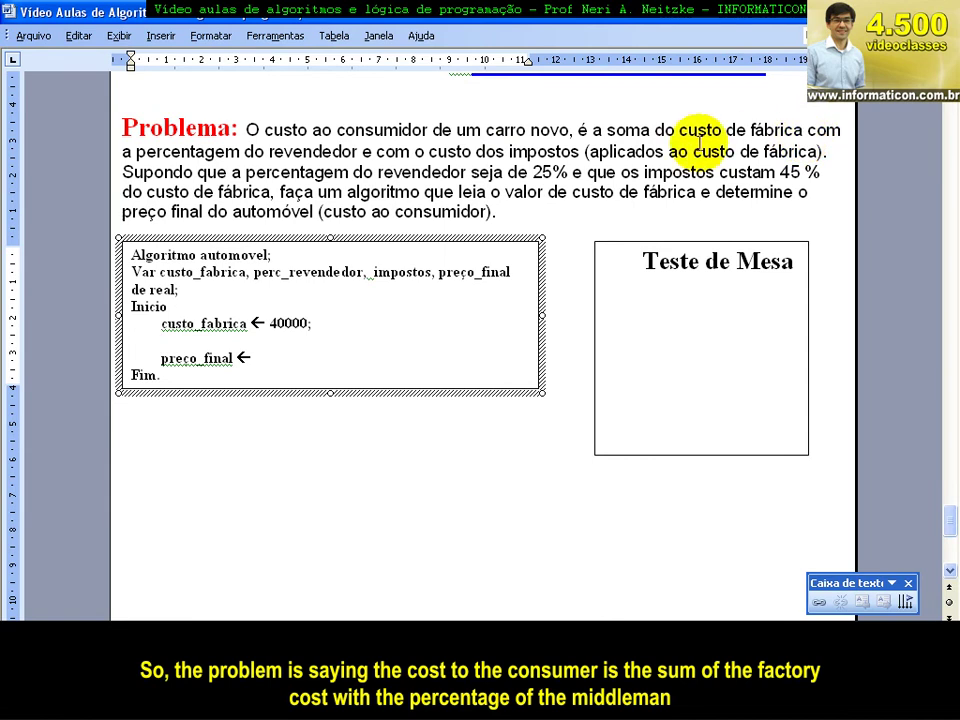
- Extend the problem statement so the dealer percentage reads '25% do custo de fábrica'
{"action": "double_click", "coordinate": [310, 150]}
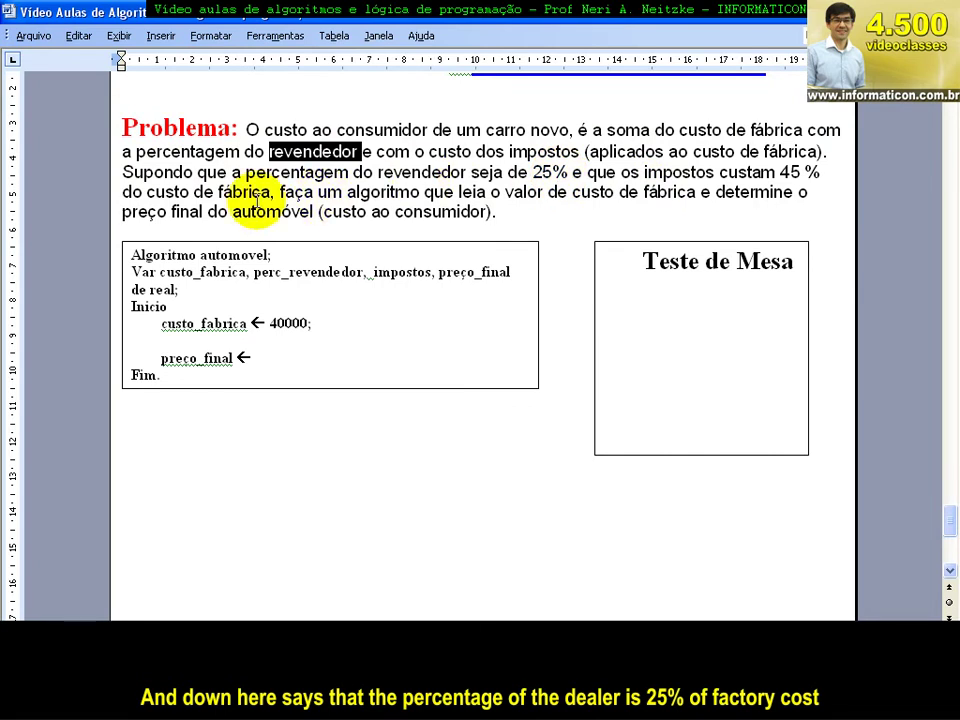
{"action": "left_click", "coordinate": [572, 172]}
{"action": "type", "text": "do custo de "}
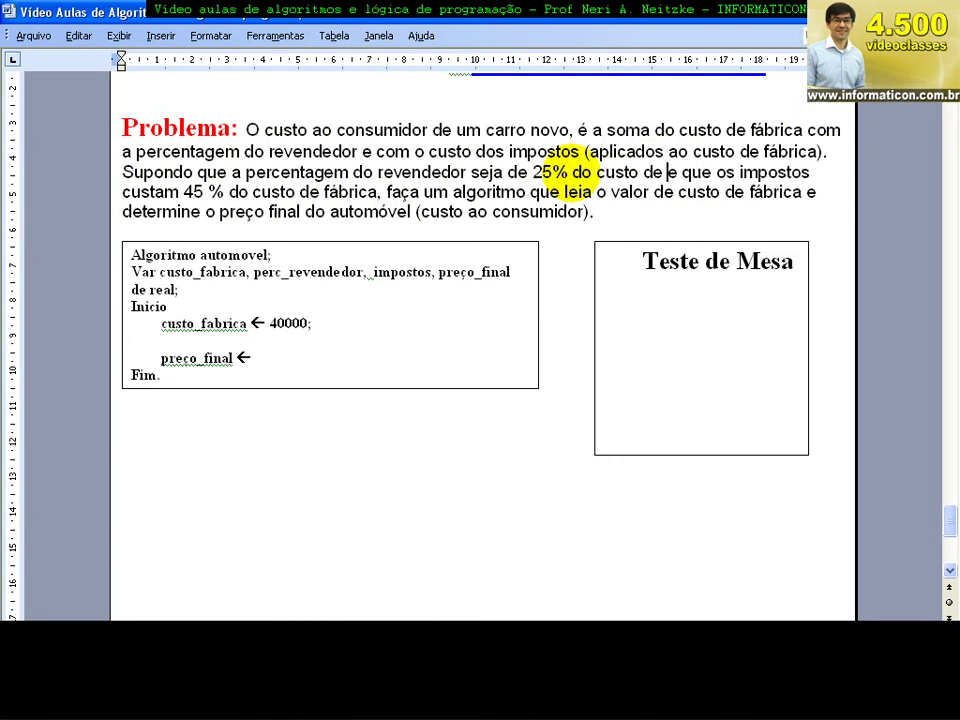
{"action": "type", "text": "fábrica"}
{"action": "key", "text": "BackSpace"}
{"action": "key", "text": "BackSpace"}
{"action": "key", "text": "BackSpace"}
{"action": "type", "text": "ica"}
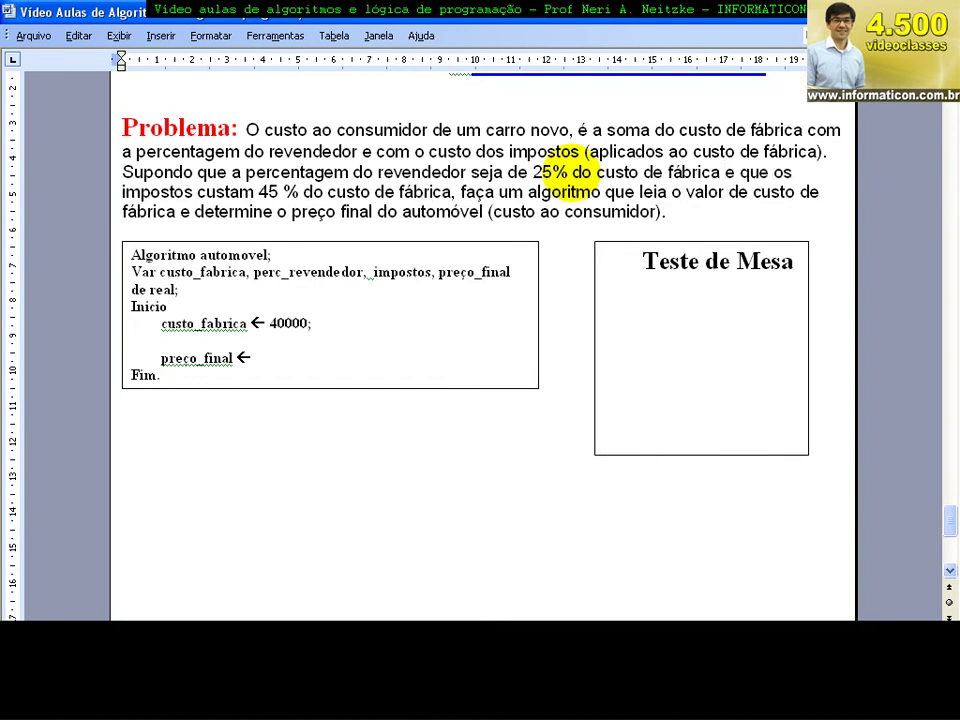
{"action": "left_click", "coordinate": [314, 322]}
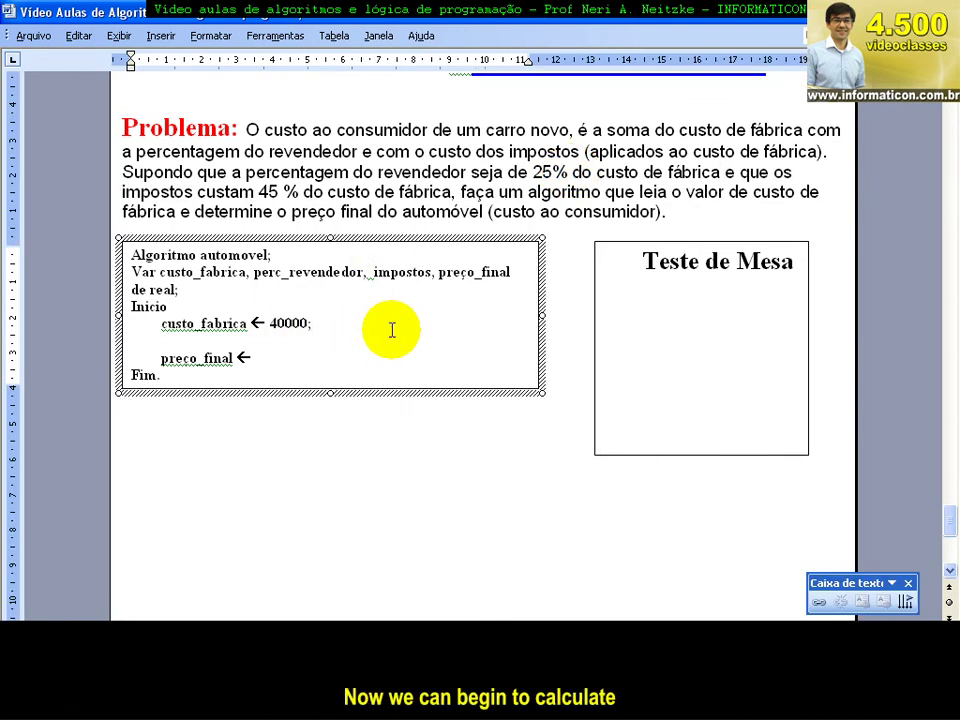
- Add an indented 'perc_revendedor :=' line, then pick out the 40000 cost and 25% figure
{"action": "key", "text": "Return"}
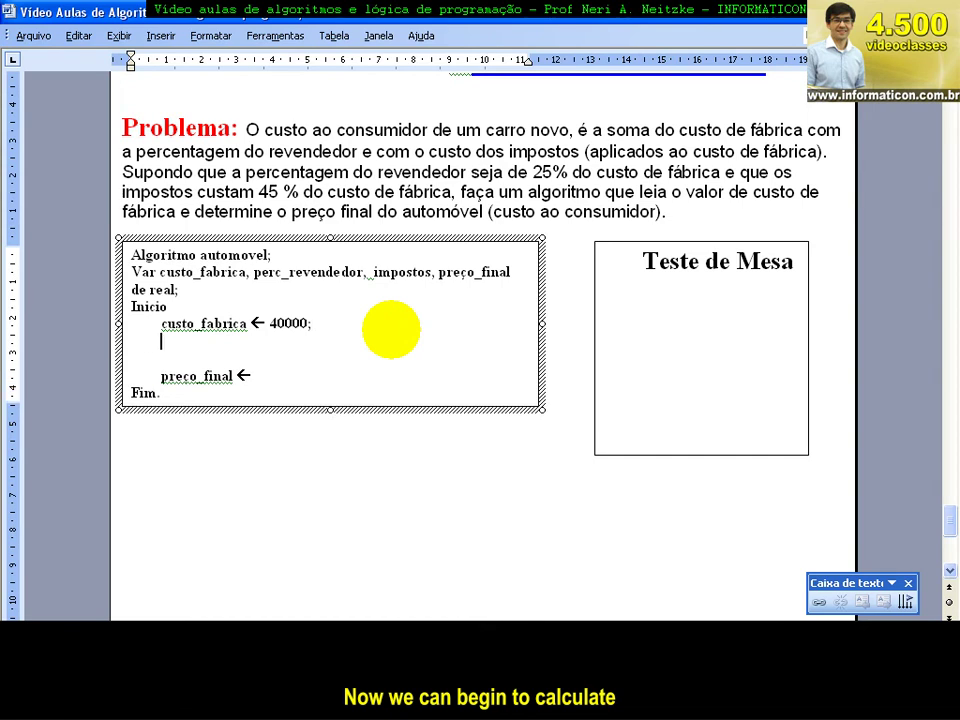
{"action": "type", "text": "perc"}
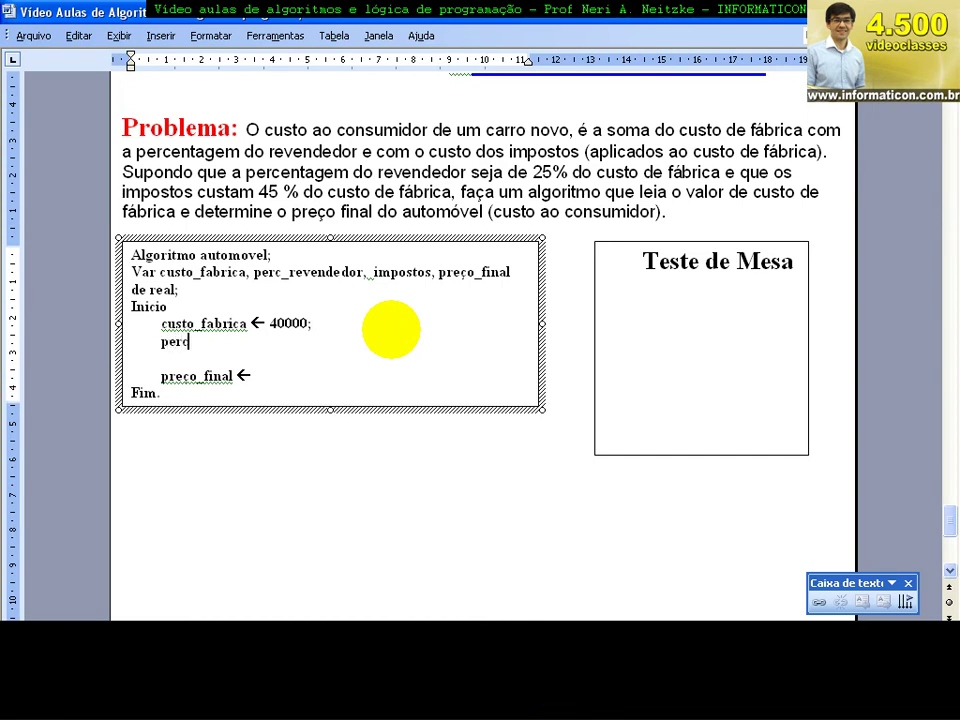
{"action": "type", "text": "_revendedor :="}
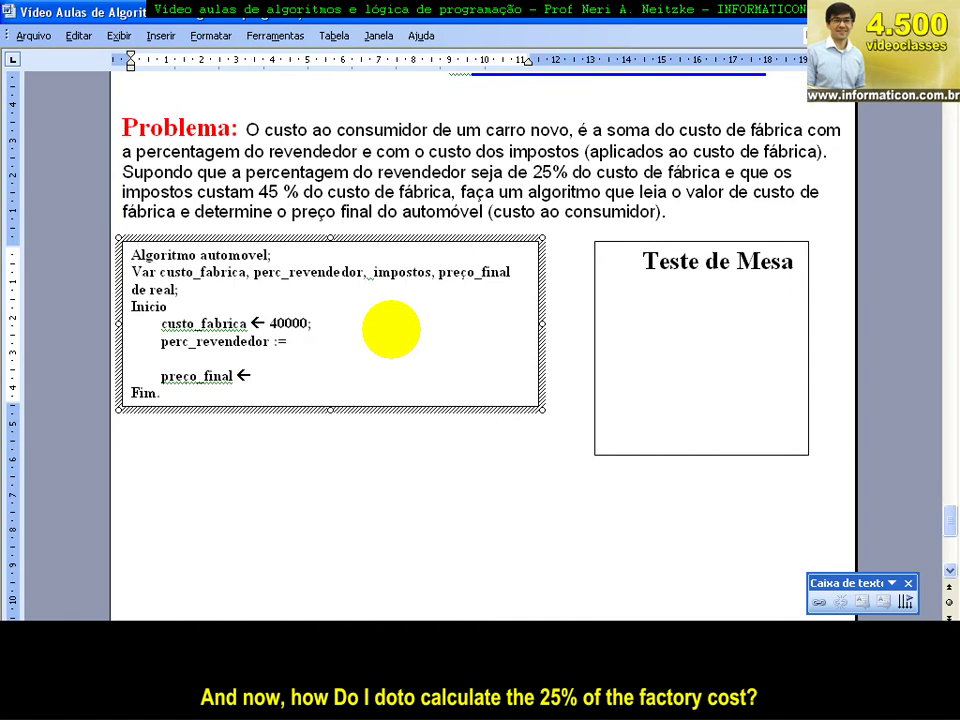
{"action": "double_click", "coordinate": [290, 323]}
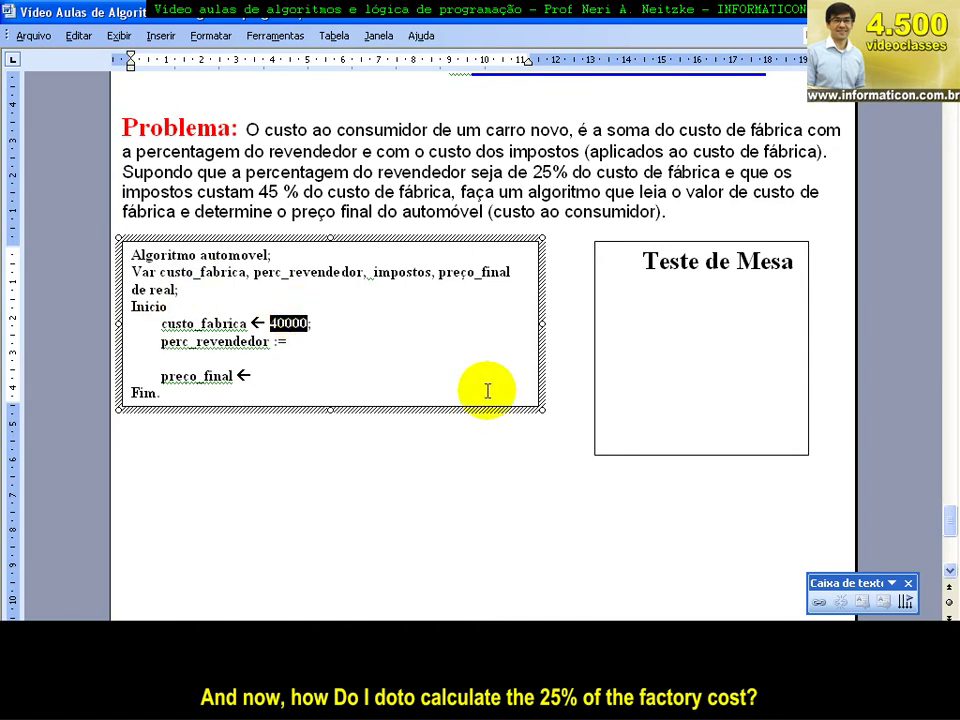
{"action": "left_click", "coordinate": [300, 343]}
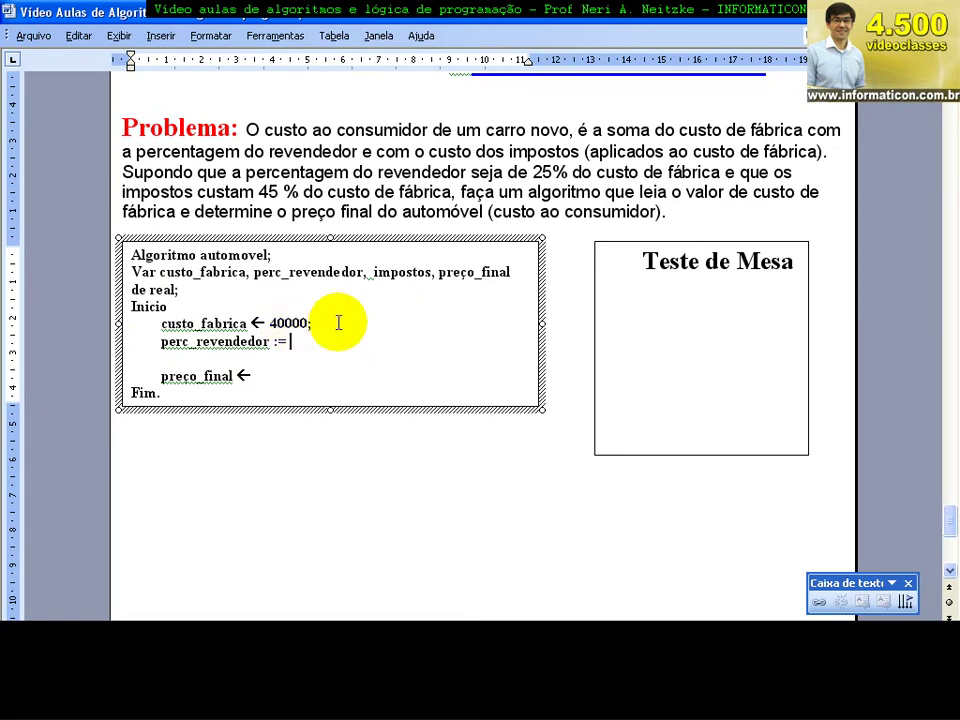
{"action": "double_click", "coordinate": [562, 172]}
{"action": "key", "text": "alt+Tab"}
- Enter 100 in D10 and 40000 in E10, formatting E10 as currency (R$ 40.000,00)
{"action": "left_click", "coordinate": [238, 237]}
{"action": "type", "text": "100"}
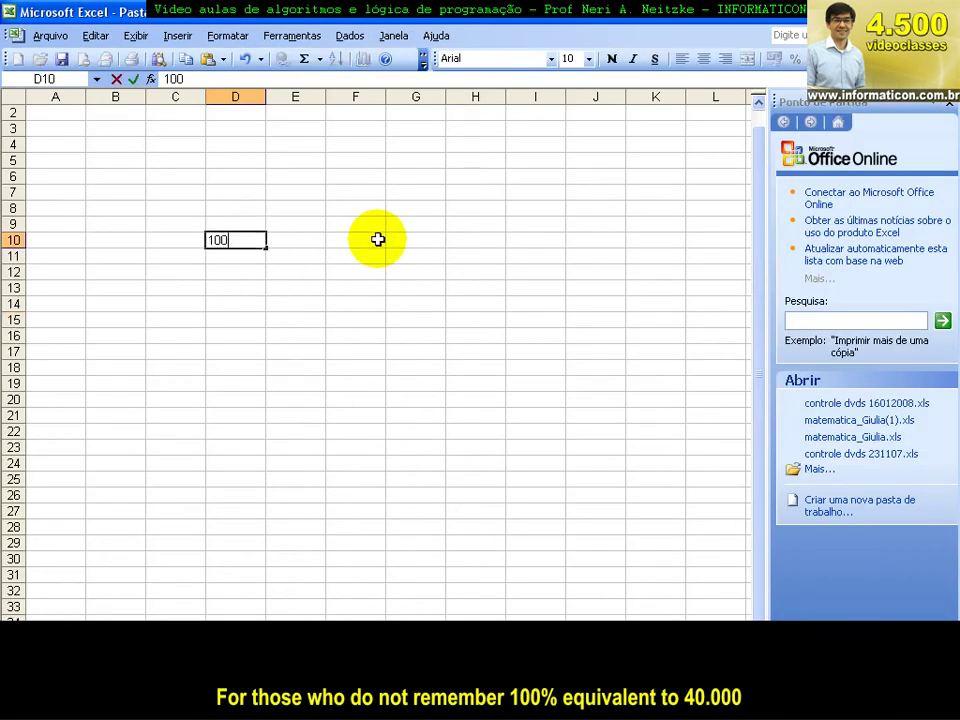
{"action": "key", "text": "Return"}
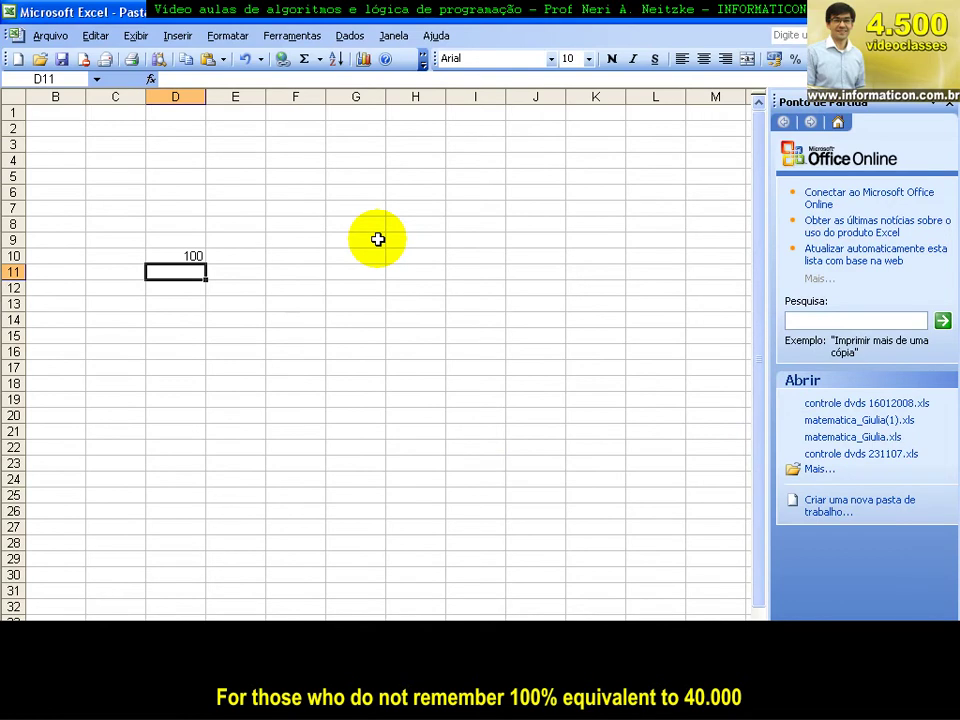
{"action": "left_click", "coordinate": [246, 256]}
{"action": "type", "text": "40000"}
{"action": "key", "text": "Return"}
{"action": "left_click", "coordinate": [238, 256]}
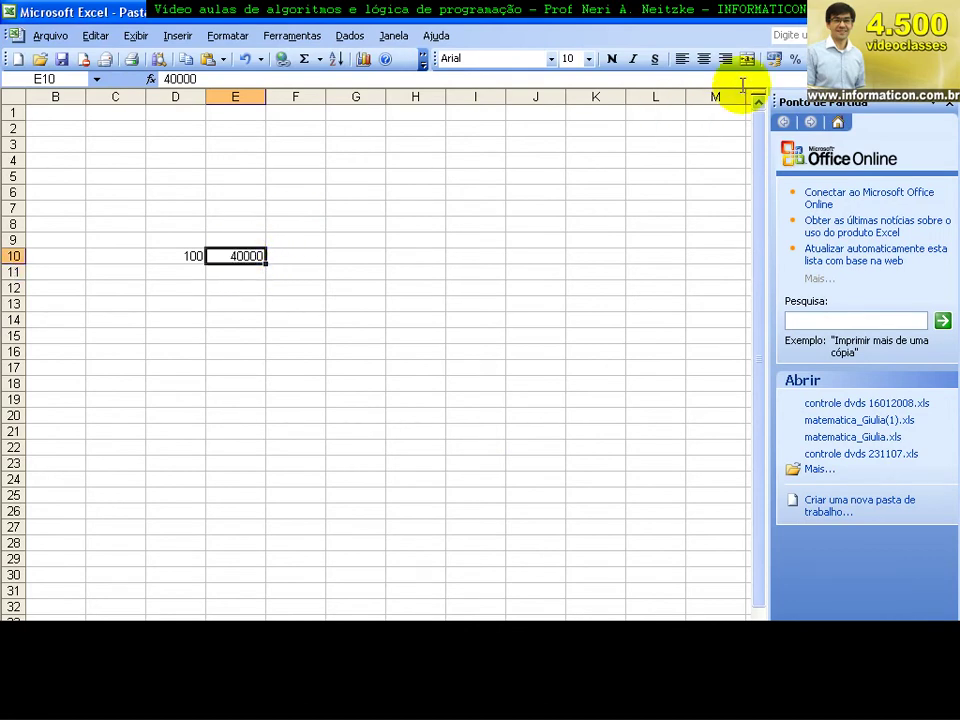
{"action": "left_click", "coordinate": [775, 60]}
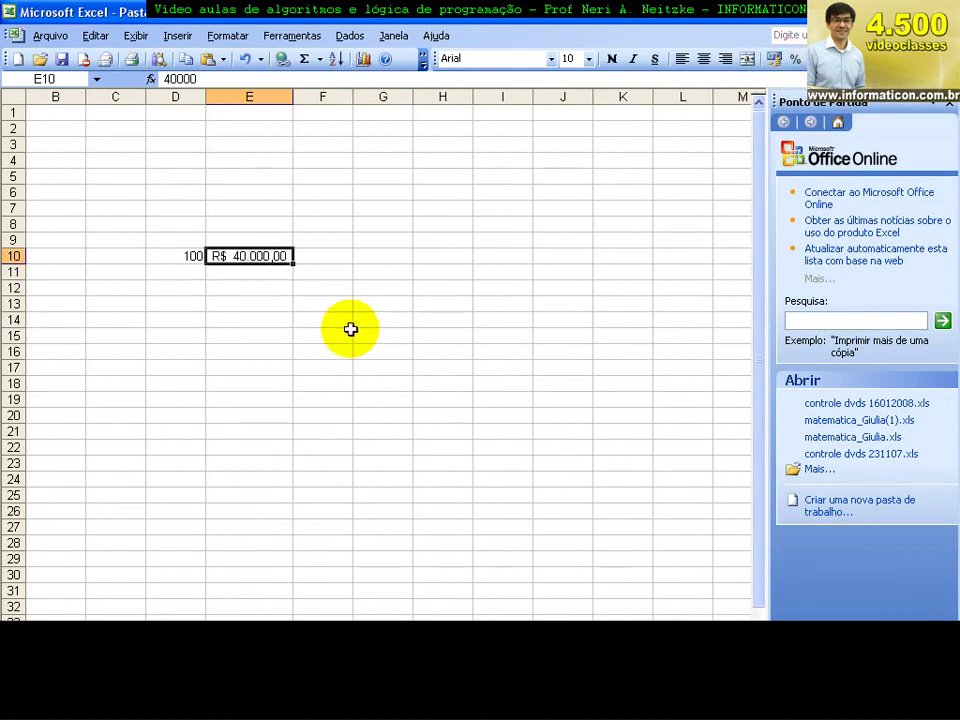
- Enter 25 in D11 and a question mark in E11, then return to Word
{"action": "left_click", "coordinate": [190, 271]}
{"action": "type", "text": "25"}
{"action": "left_click", "coordinate": [227, 271]}
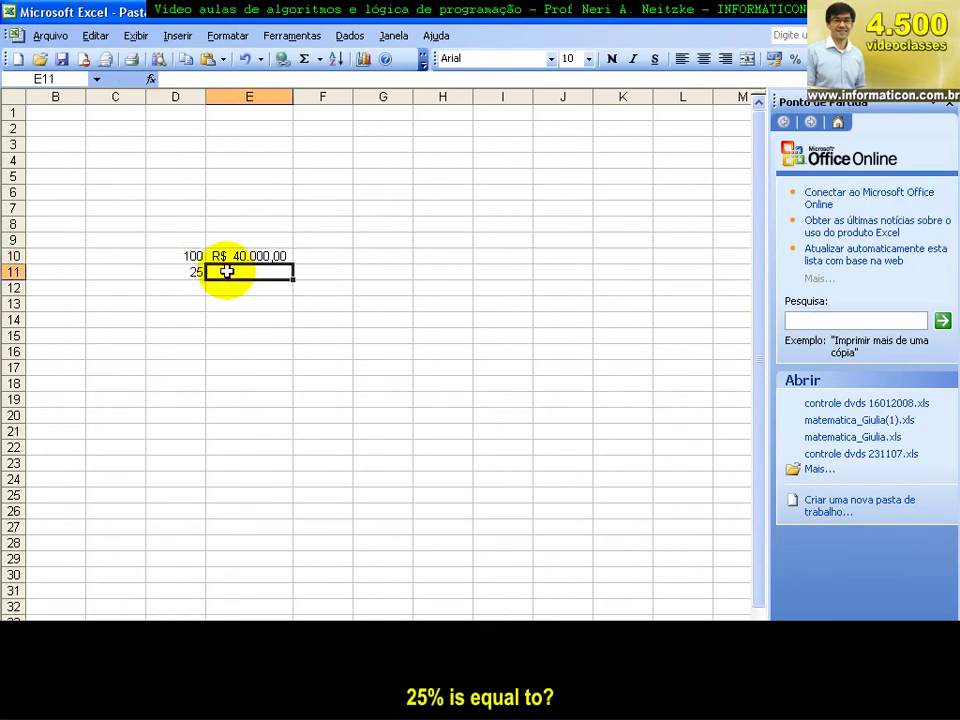
{"action": "type", "text": "?"}
{"action": "key", "text": "Return"}
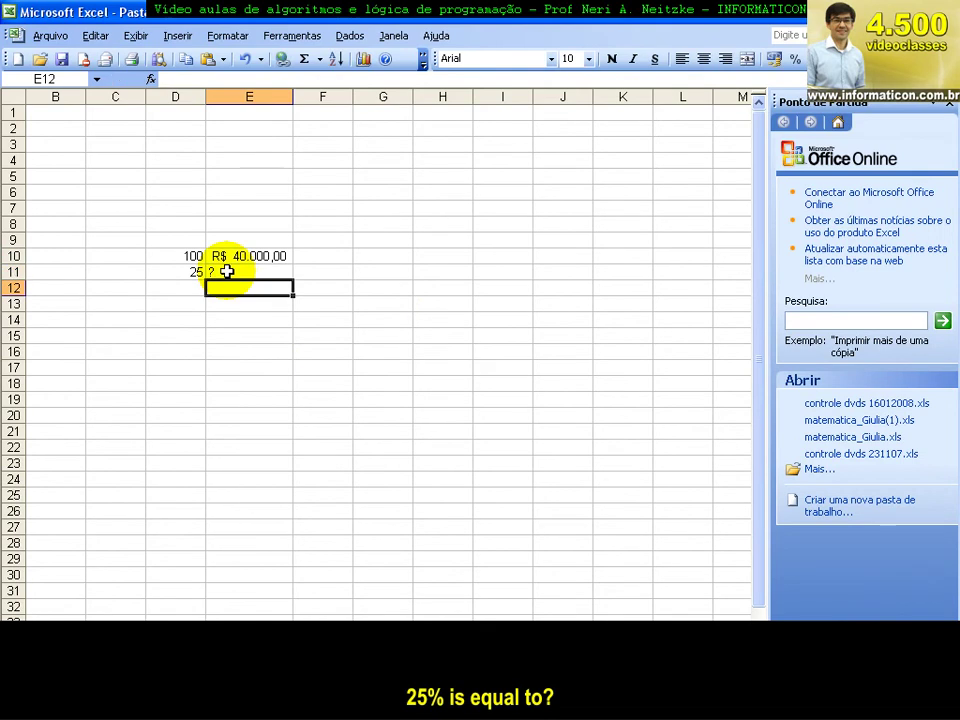
{"action": "key", "text": "alt+Tab"}
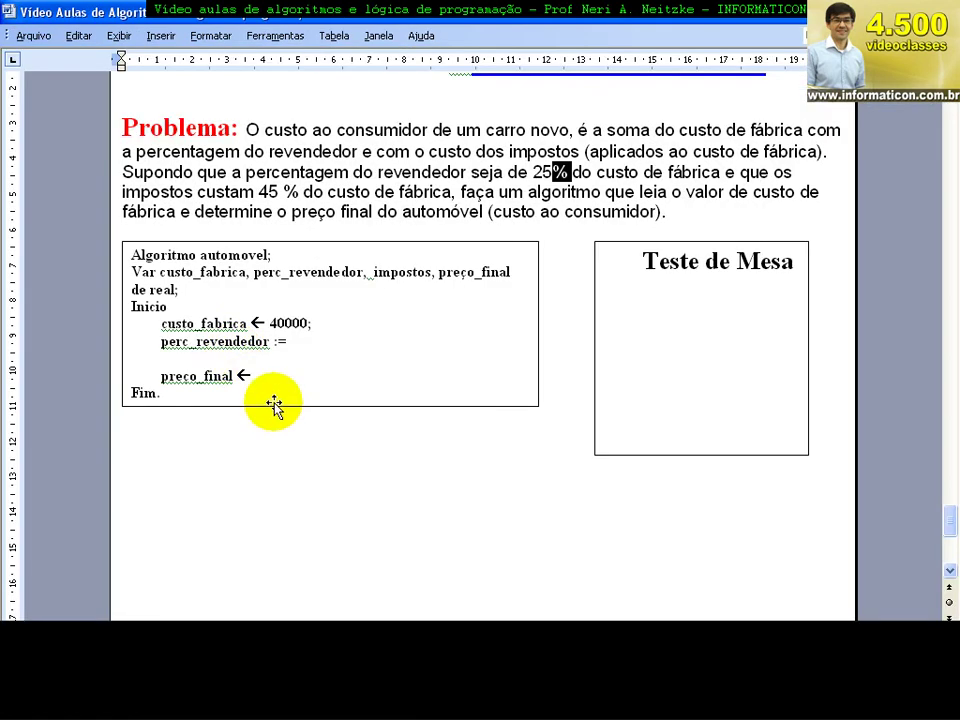
- Deselect the % in the problem text and bring the Excel spreadsheet back to front
{"action": "left_click", "coordinate": [580, 174]}
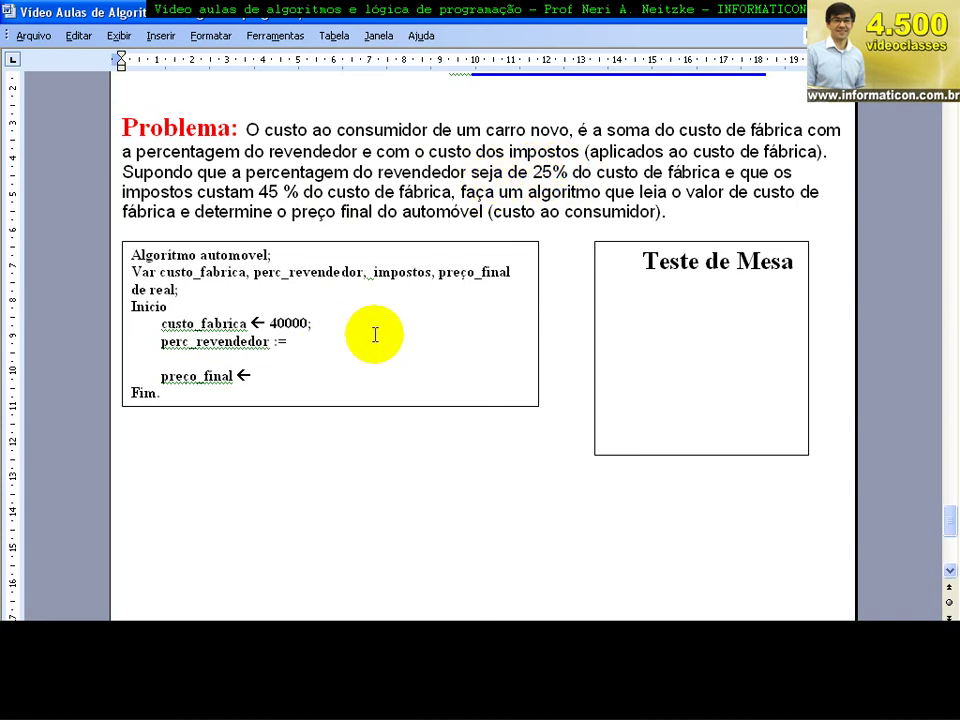
{"action": "key", "text": "alt+Tab"}
{"action": "key", "text": "alt+Tab"}
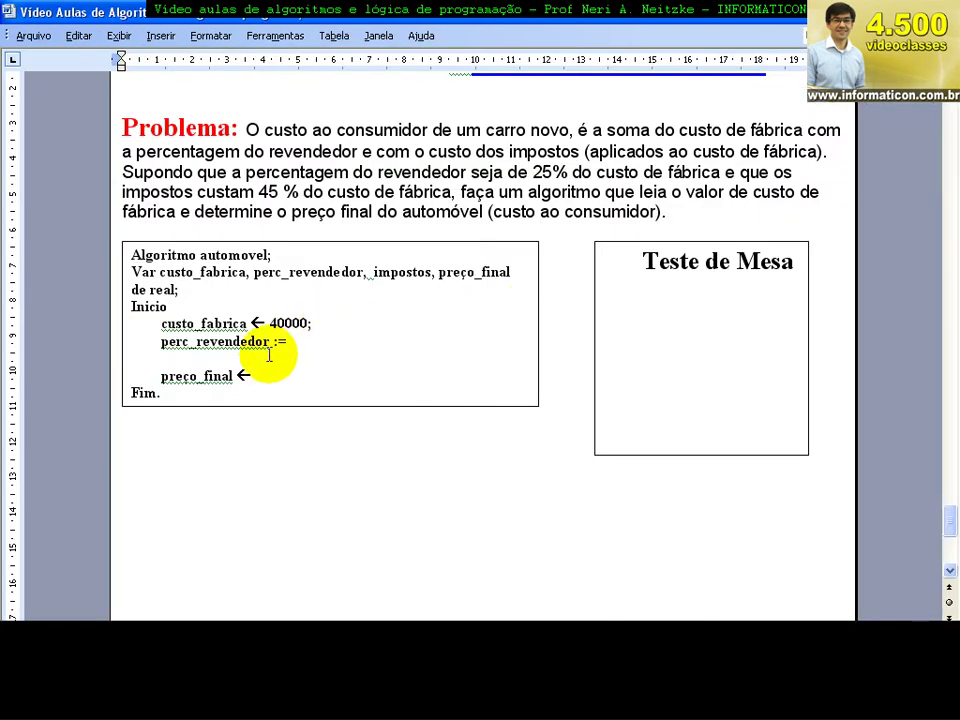
{"action": "key", "text": "alt+Tab"}
- Enter the rule-of-three formula =D11*E10/D10 in D13, giving R$ 10.000,00
{"action": "left_click", "coordinate": [188, 302]}
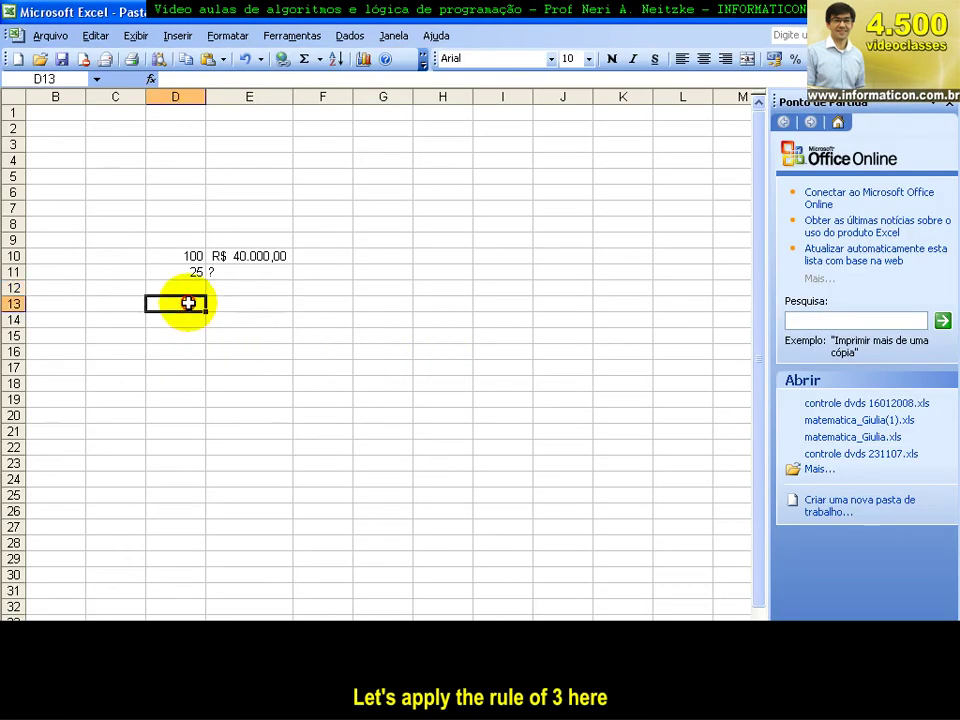
{"action": "type", "text": "="}
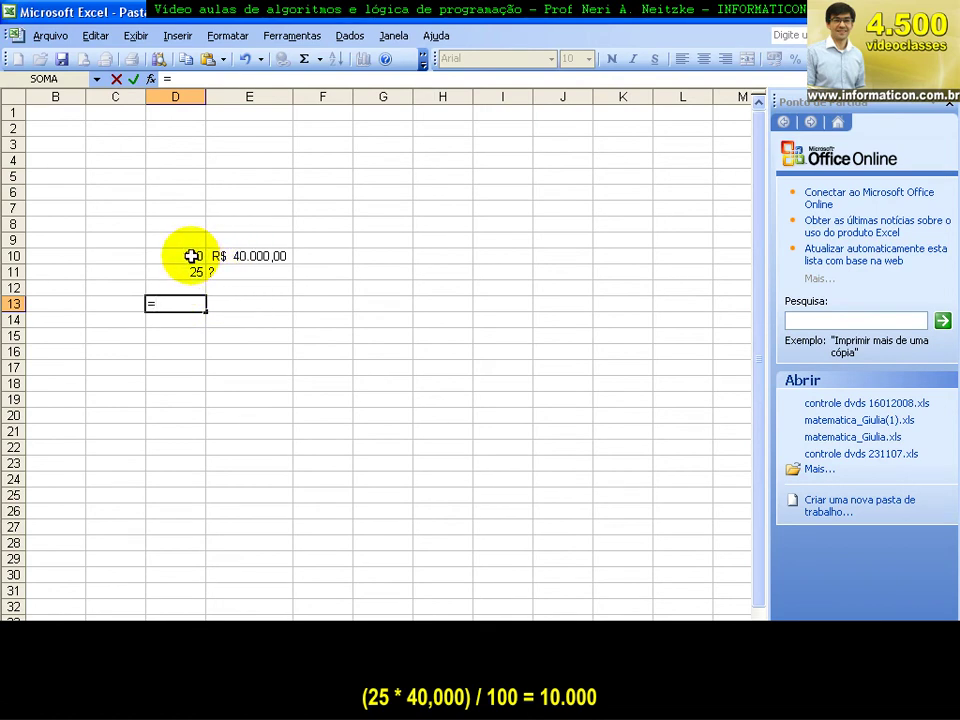
{"action": "left_click", "coordinate": [190, 272]}
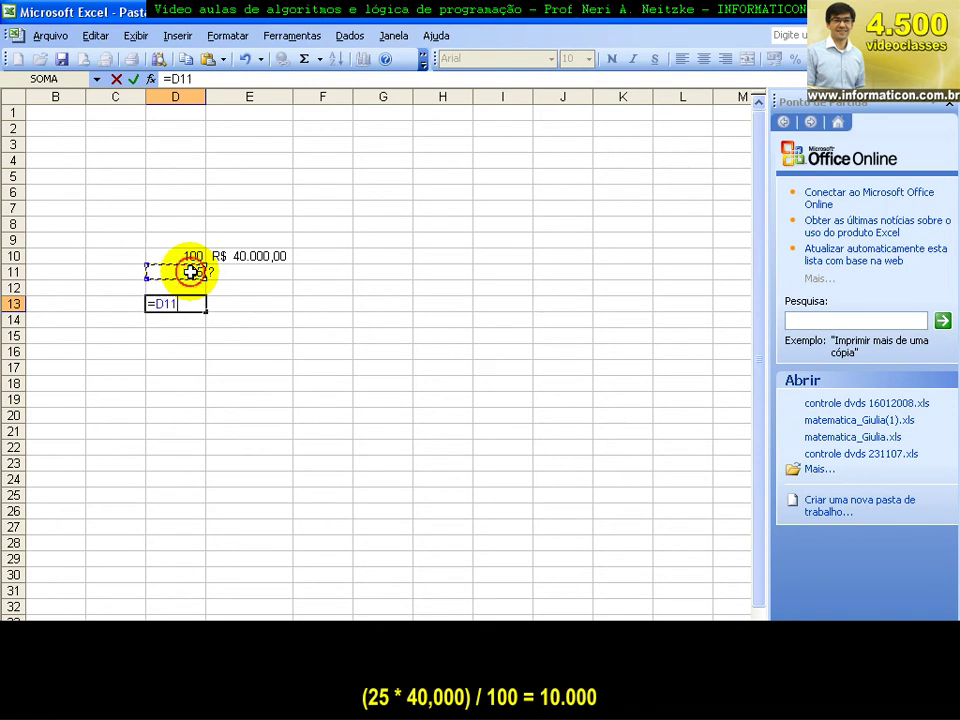
{"action": "type", "text": "*"}
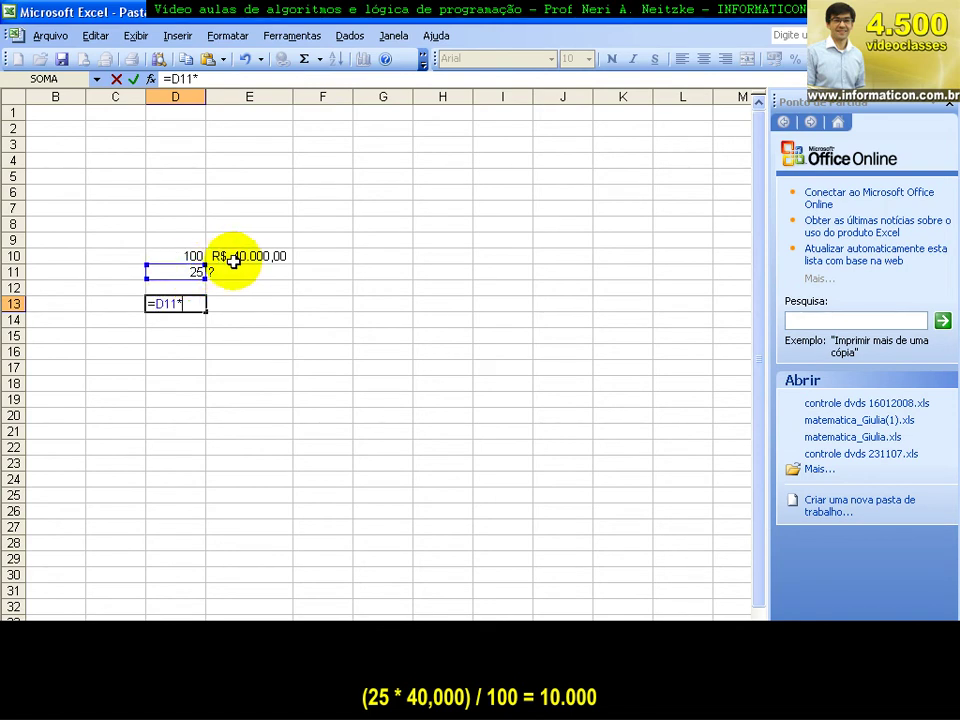
{"action": "left_click", "coordinate": [236, 257]}
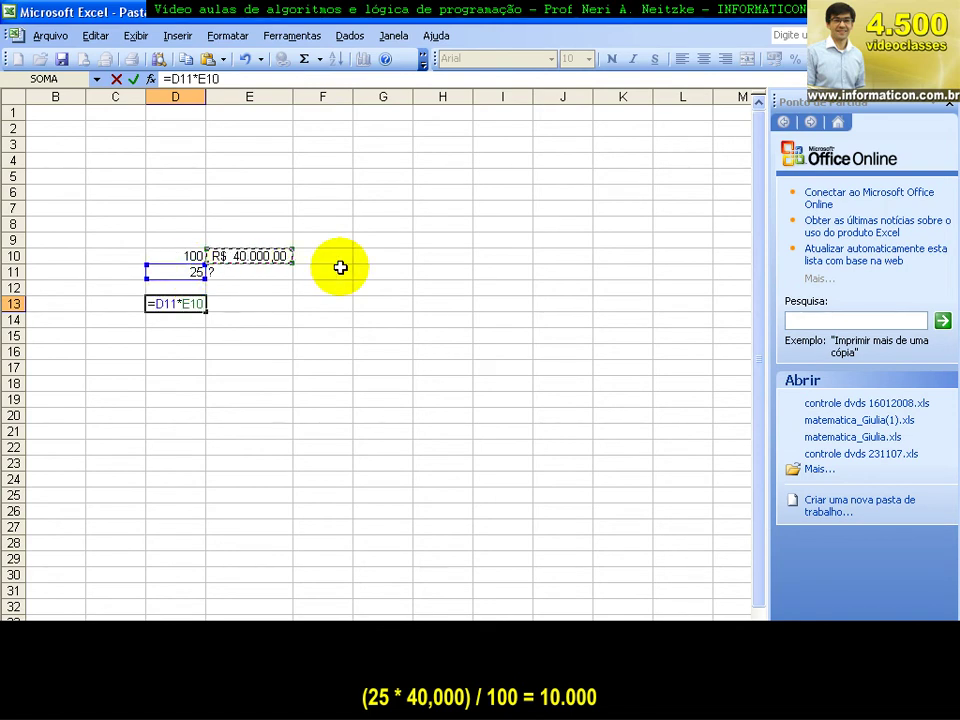
{"action": "type", "text": "/"}
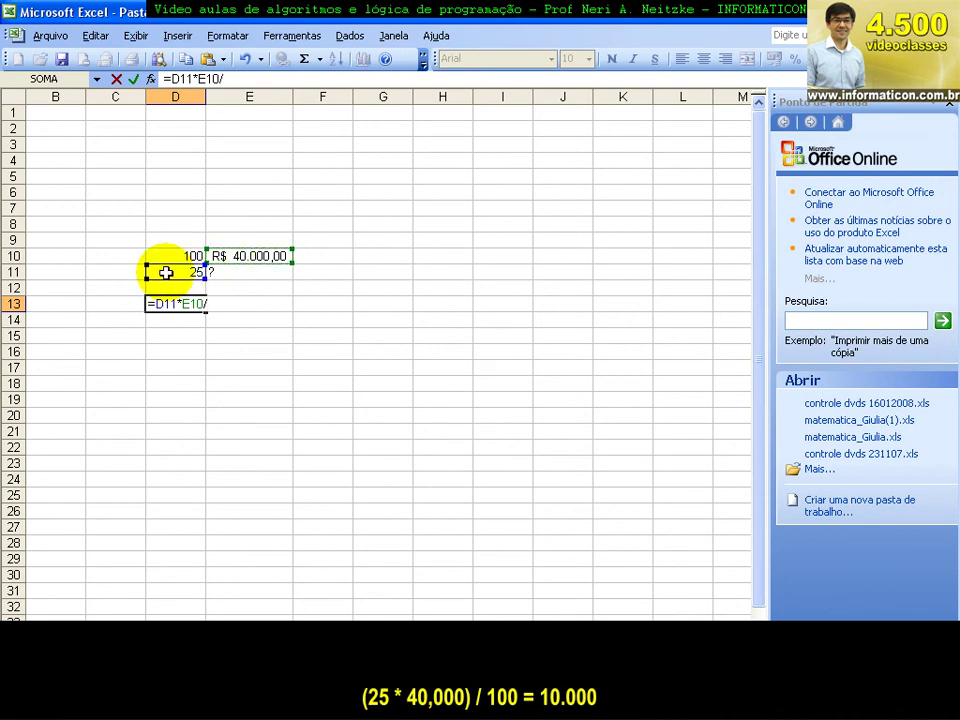
{"action": "left_click", "coordinate": [165, 258]}
{"action": "key", "text": "Return"}
- Reopen the D13 formula to display its cell references, glancing briefly at Word
{"action": "left_click", "coordinate": [190, 366]}
{"action": "left_click", "coordinate": [190, 307]}
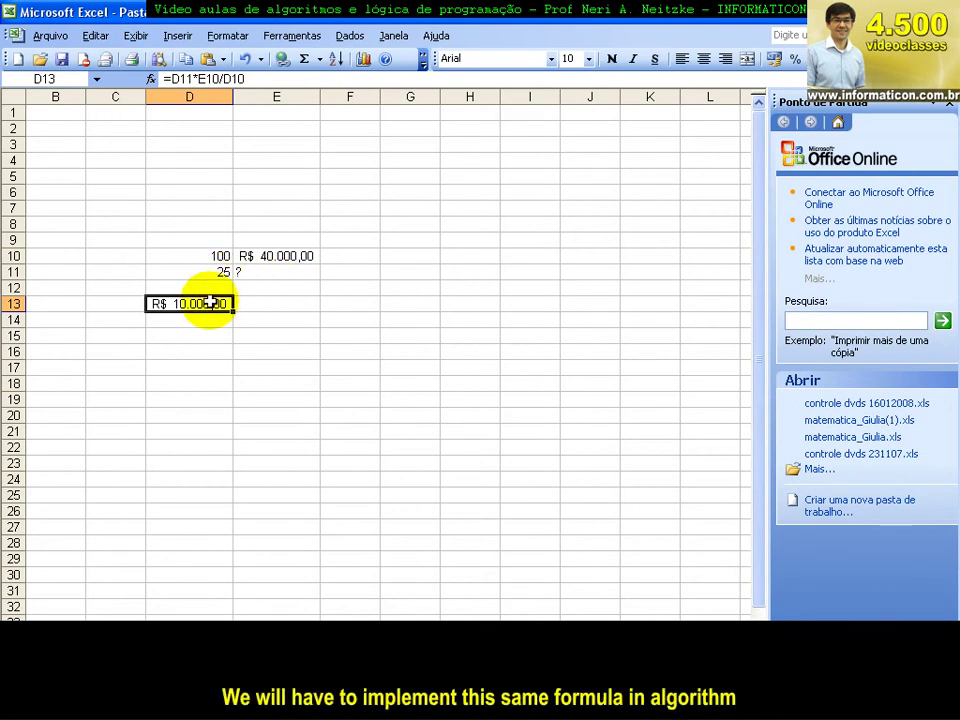
{"action": "left_click", "coordinate": [242, 79]}
{"action": "key", "text": "alt+Tab"}
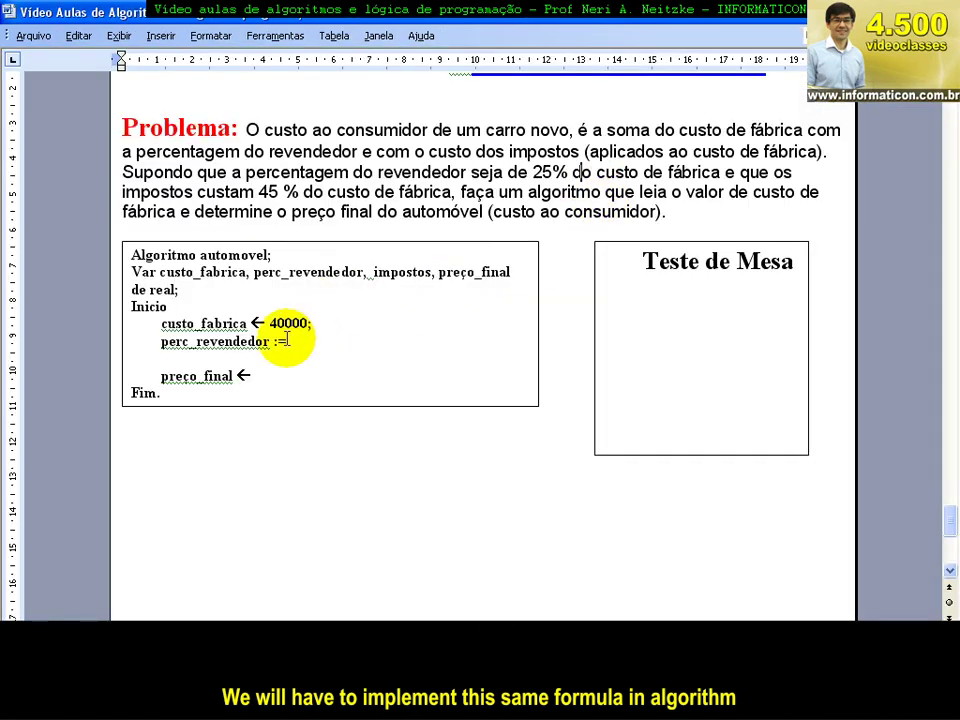
{"action": "key", "text": "alt+Tab"}
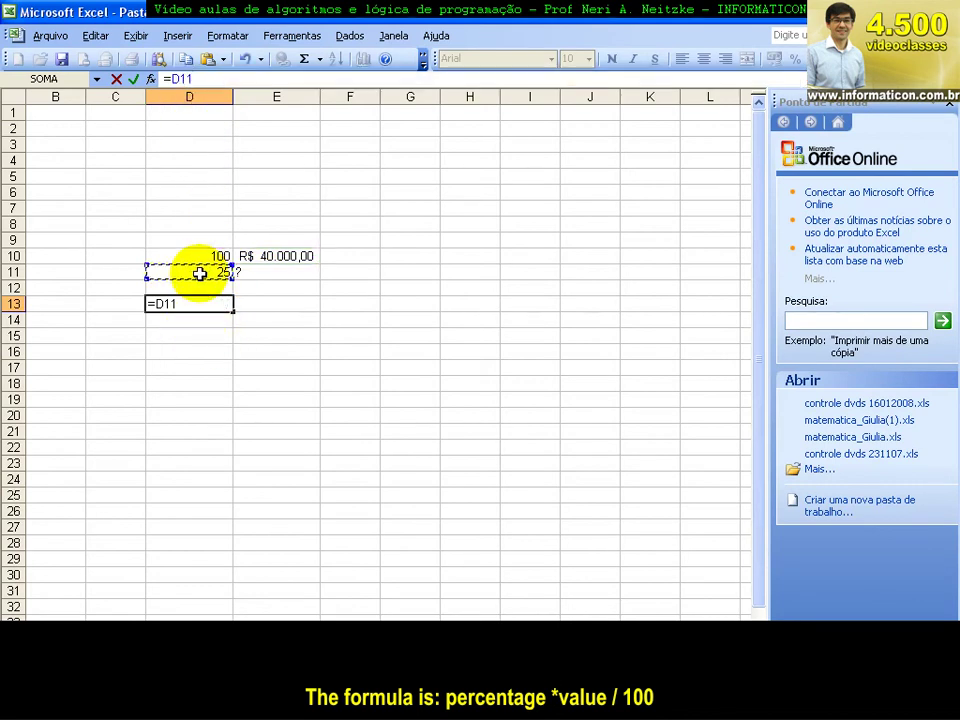
- Commit =D11*E10/D10 in D13, point out E10, D11 and D10, then return to Word
{"action": "key", "text": "ctrl+Return"}
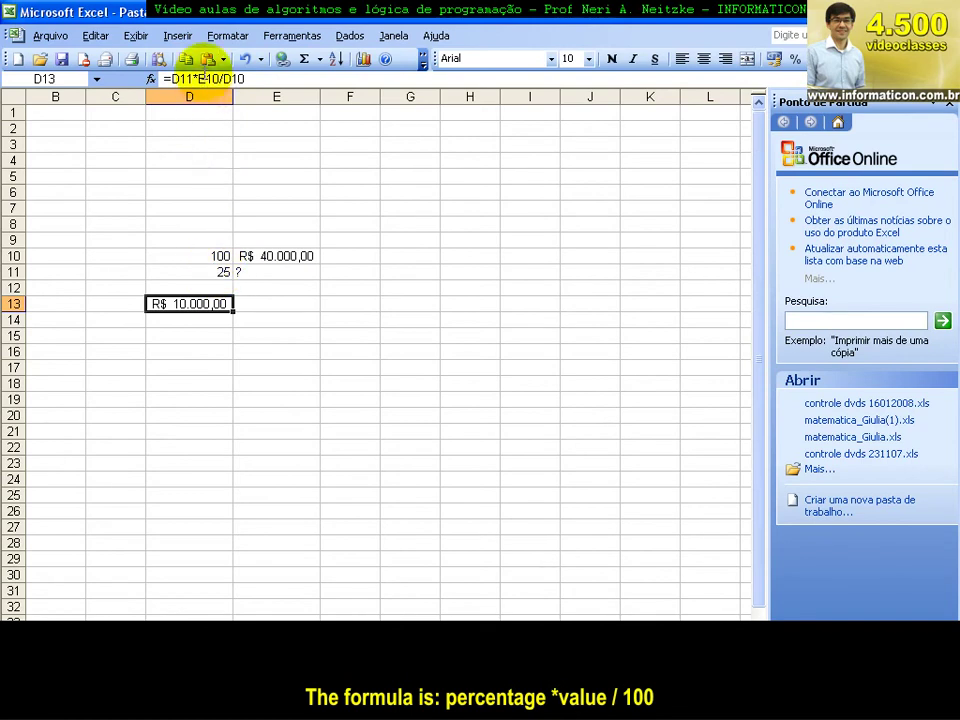
{"action": "left_click", "coordinate": [282, 255]}
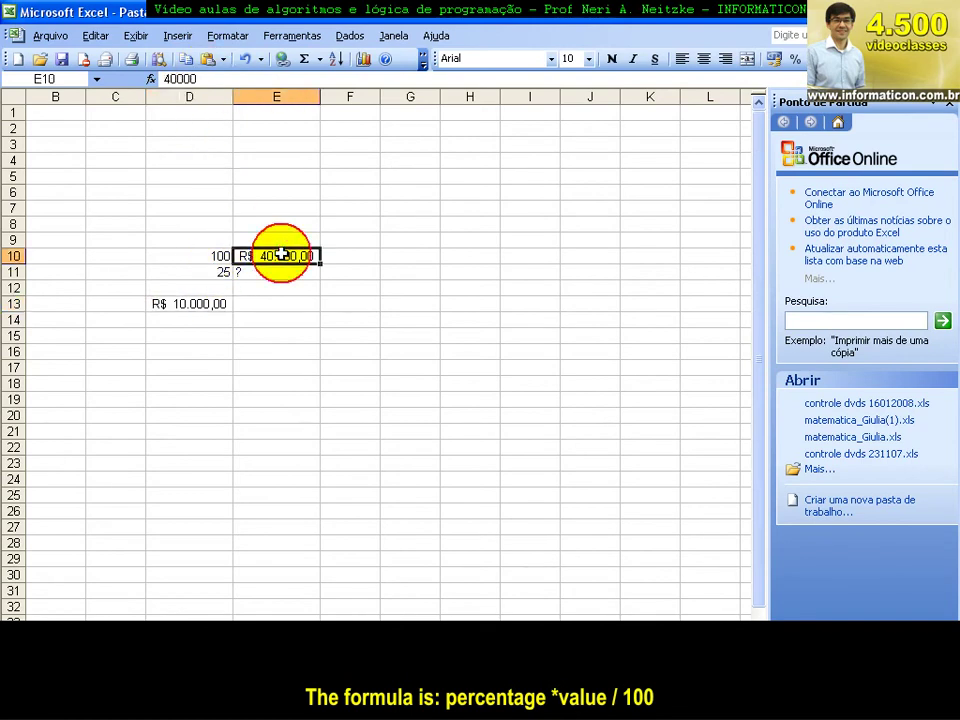
{"action": "left_click", "coordinate": [229, 273]}
{"action": "left_click", "coordinate": [199, 255]}
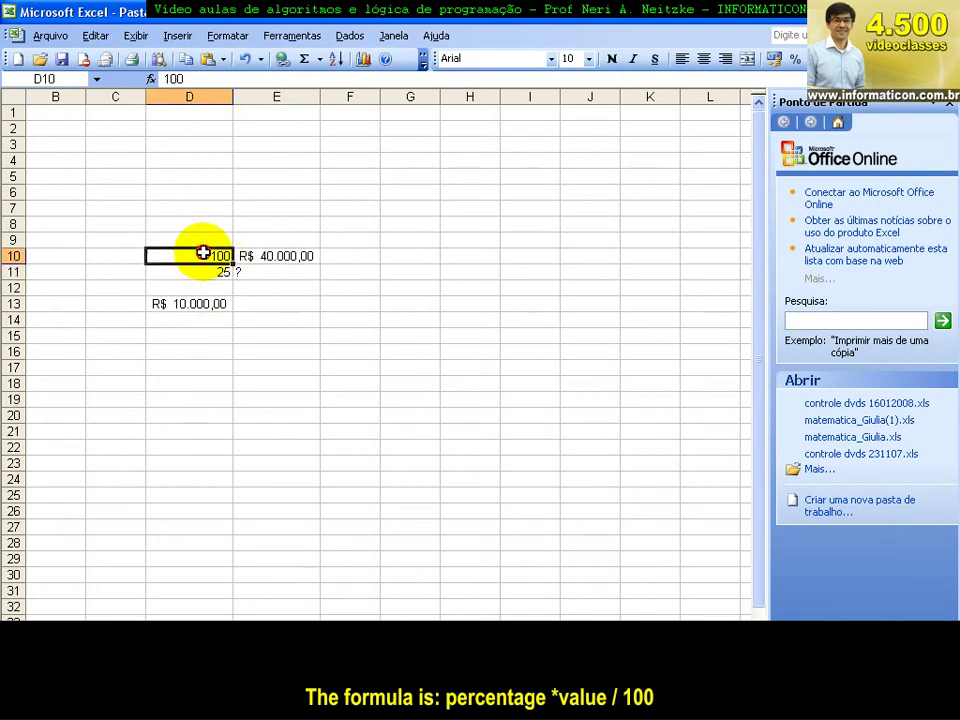
{"action": "key", "text": "alt+Tab"}
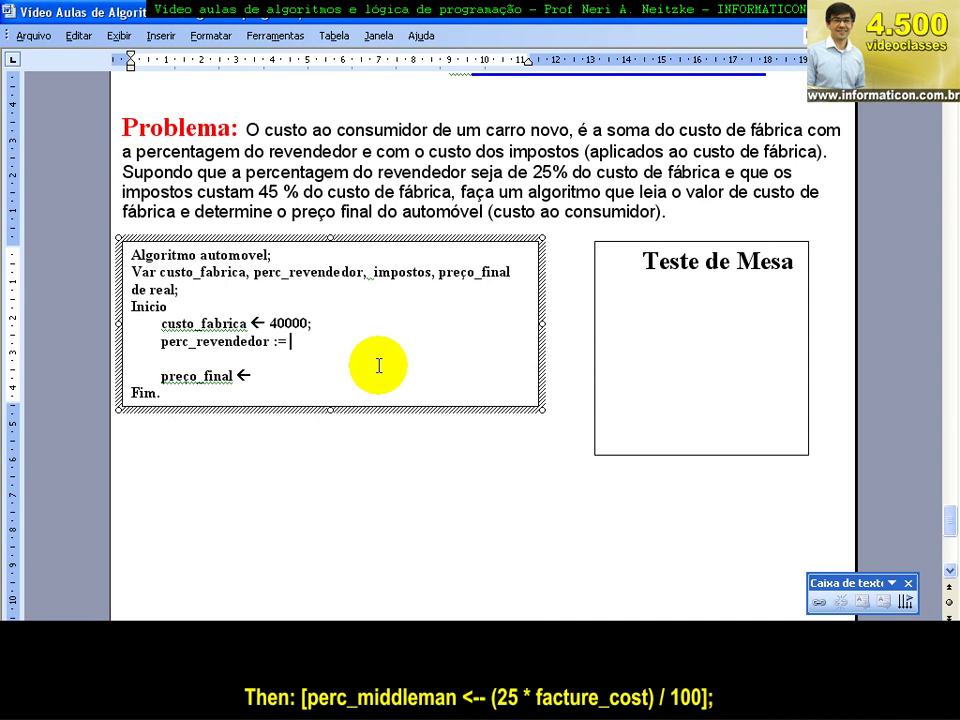
{"action": "key", "text": "alt+Tab"}
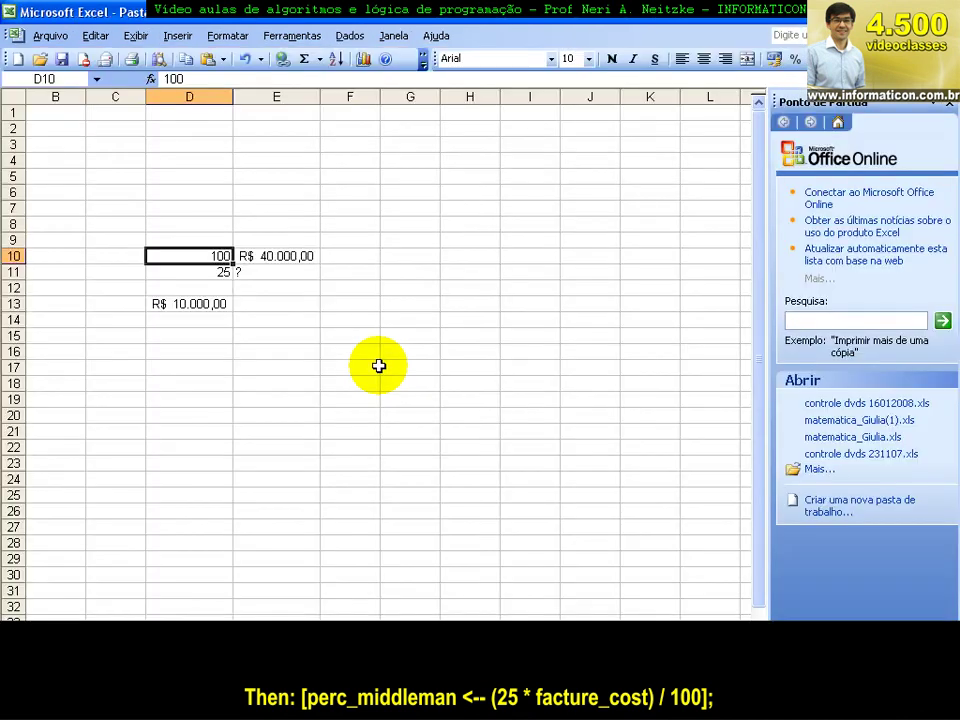
{"action": "key", "text": "alt+Tab"}
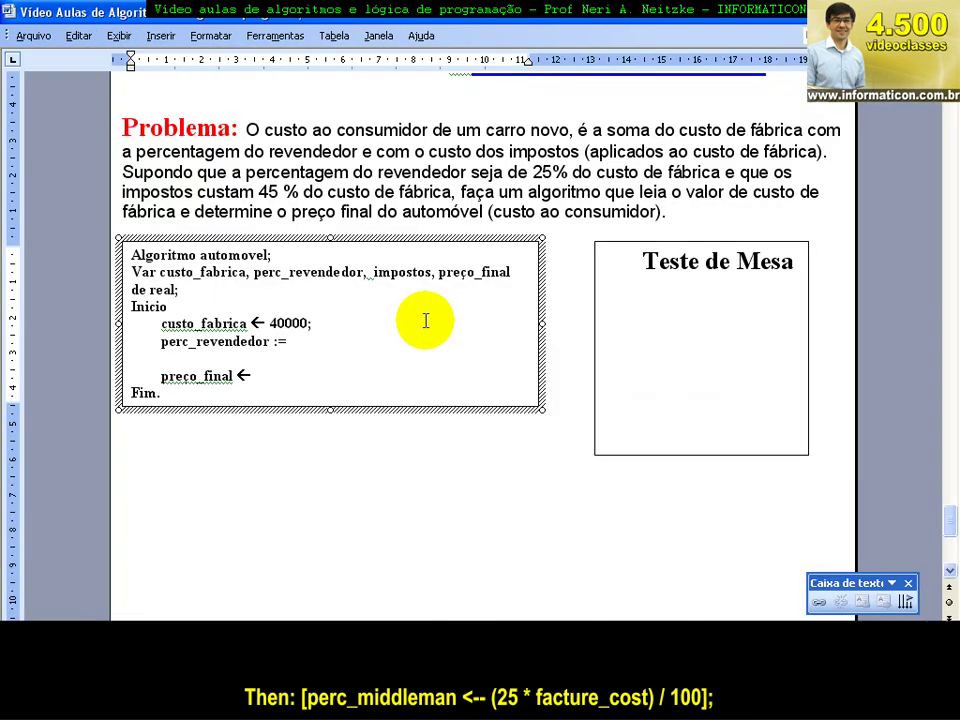
- Complete the perc_revendedor formula as 25 * custo_fabrica / 100;
{"action": "type", "text": " 25"}
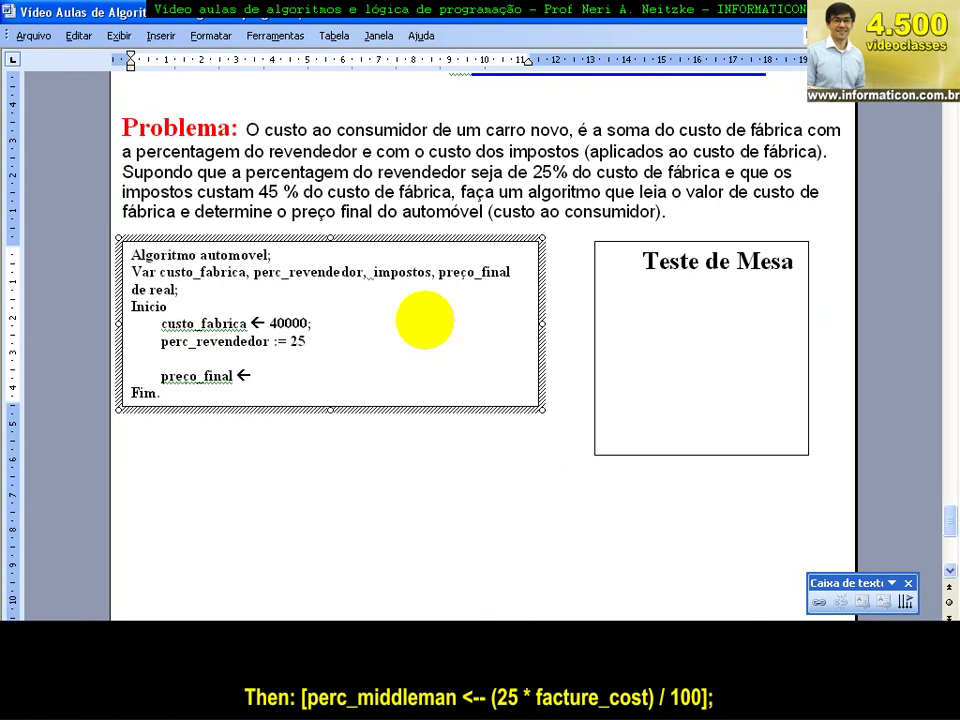
{"action": "type", "text": " *"}
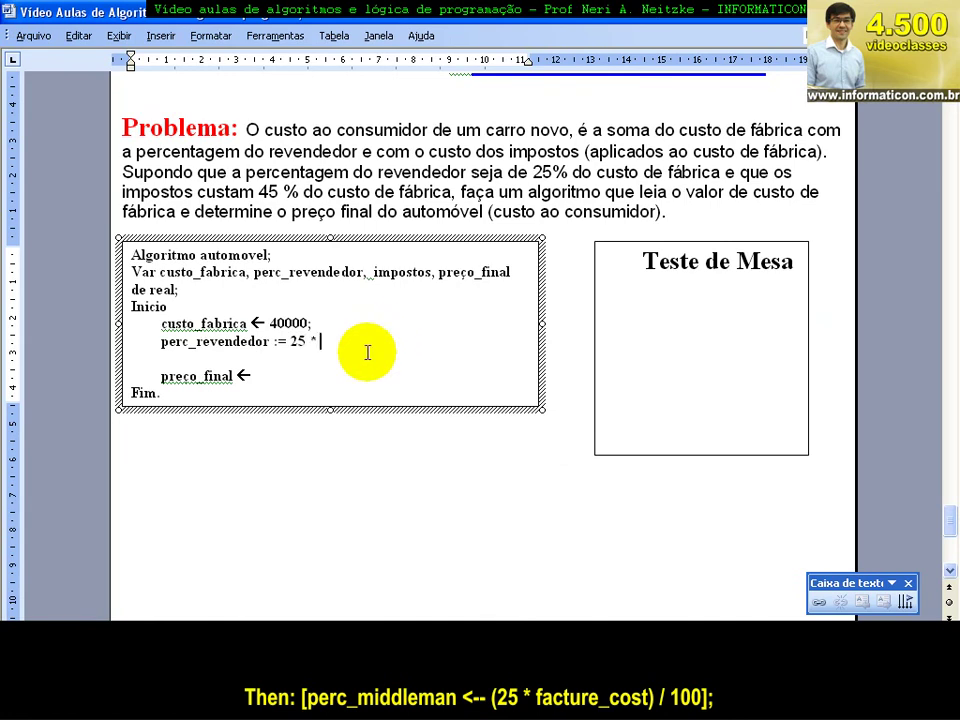
{"action": "type", "text": " curso"}
{"action": "key", "text": "BackSpace"}
{"action": "key", "text": "BackSpace"}
{"action": "key", "text": "BackSpace"}
{"action": "type", "text": "sto_fabricxa"}
{"action": "key", "text": "BackSpace"}
{"action": "key", "text": "BackSpace"}
{"action": "type", "text": "a / 100;"}
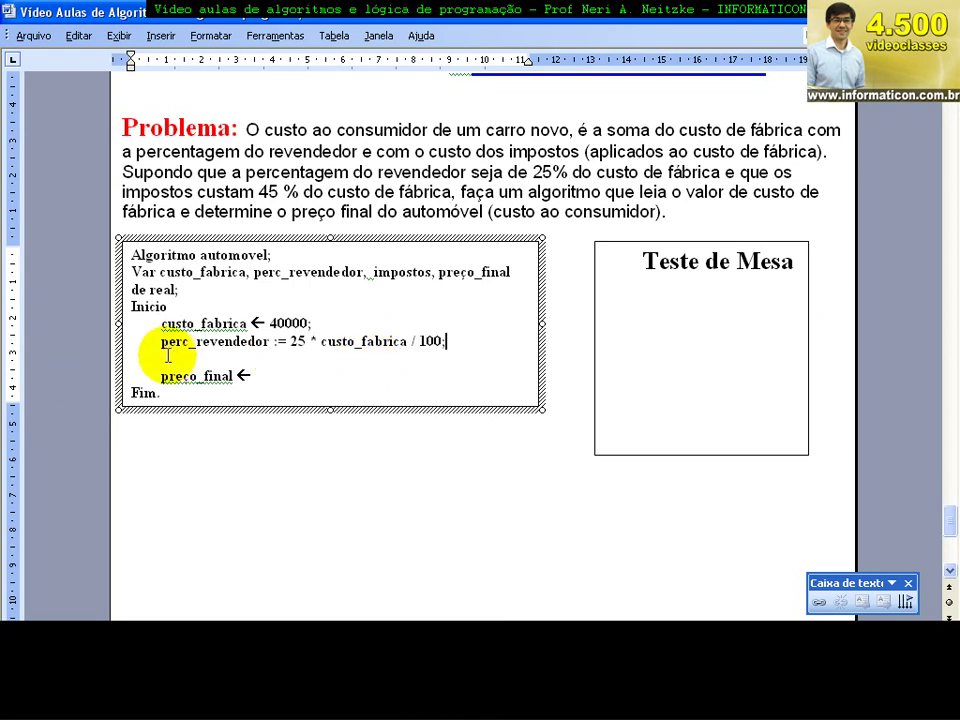
- Highlight 25 and custo_fabrica in the formula, then start a new line below it
{"action": "double_click", "coordinate": [298, 341]}
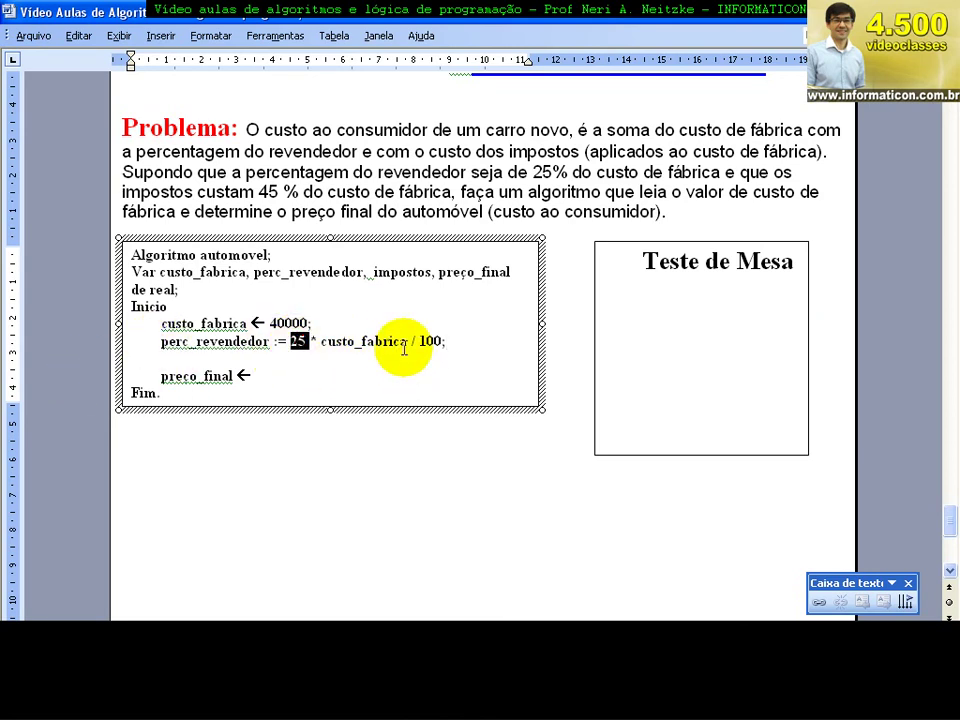
{"action": "left_click_drag", "start_coordinate": [409, 342], "coordinate": [361, 342]}
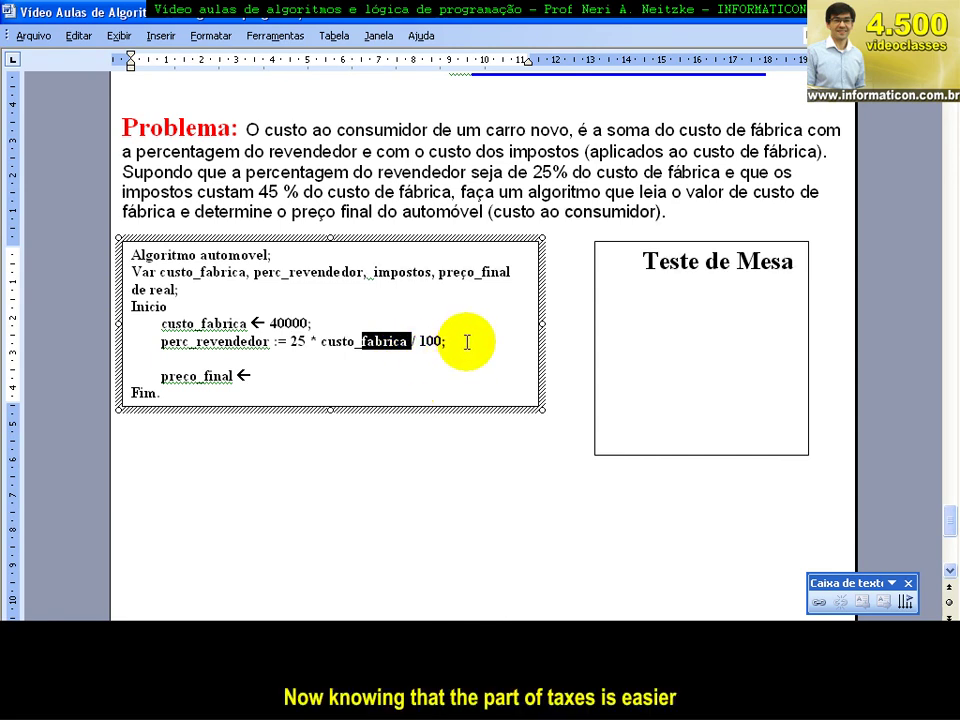
{"action": "left_click", "coordinate": [475, 341]}
{"action": "key", "text": "Return"}
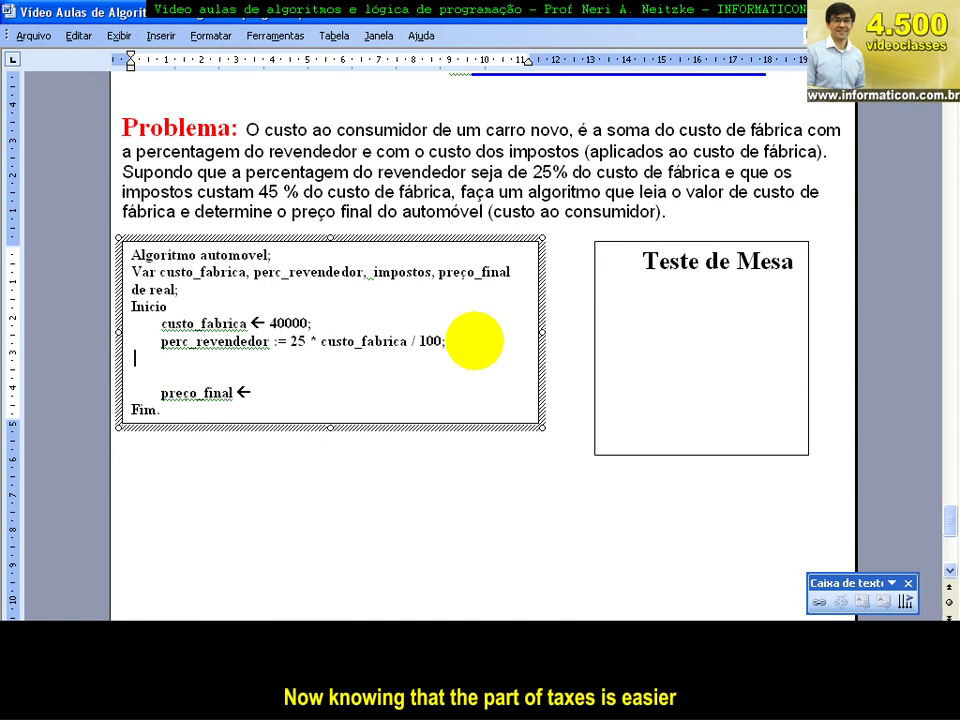
- Add the indented line impostos ← 45 * custo_fabrica / 100 and change perc_revendedor's := to ←
{"action": "key", "text": "Tab"}
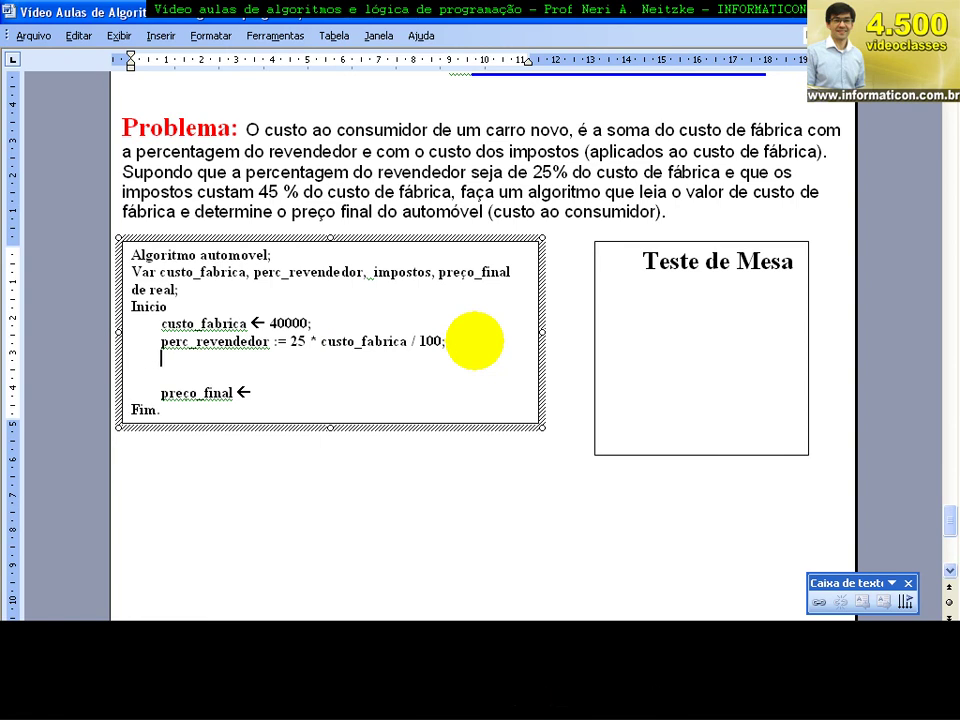
{"action": "type", "text": "impostos"}
{"action": "key", "text": "BackSpace"}
{"action": "type", "text": "<--"}
{"action": "key", "text": "Delete"}
{"action": "key", "text": "Delete"}
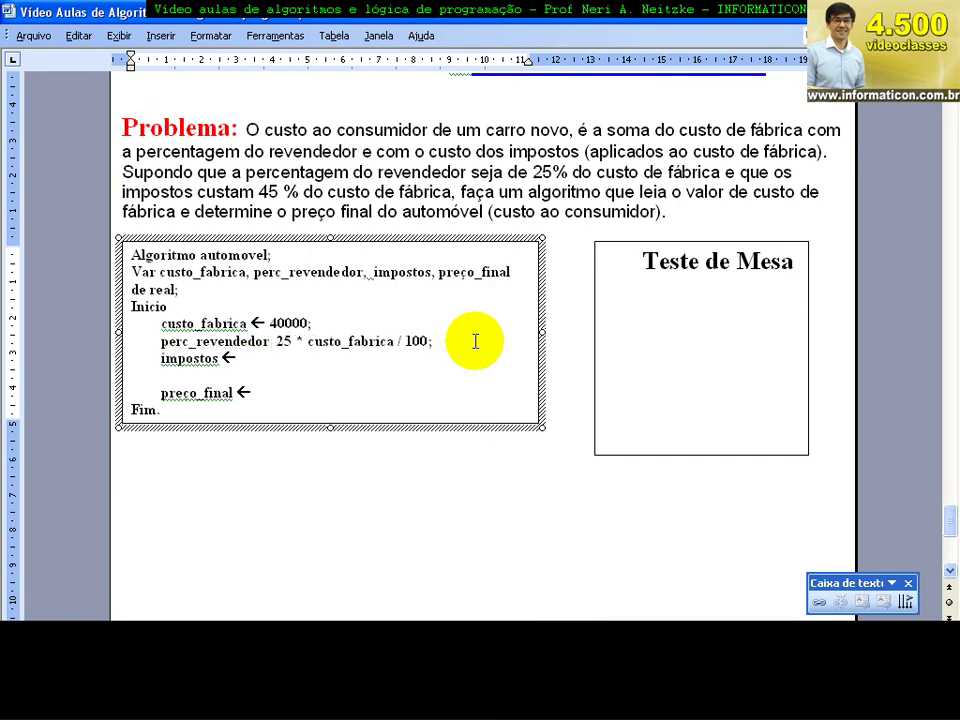
{"action": "type", "text": "<--"}
{"action": "key", "text": "Down"}
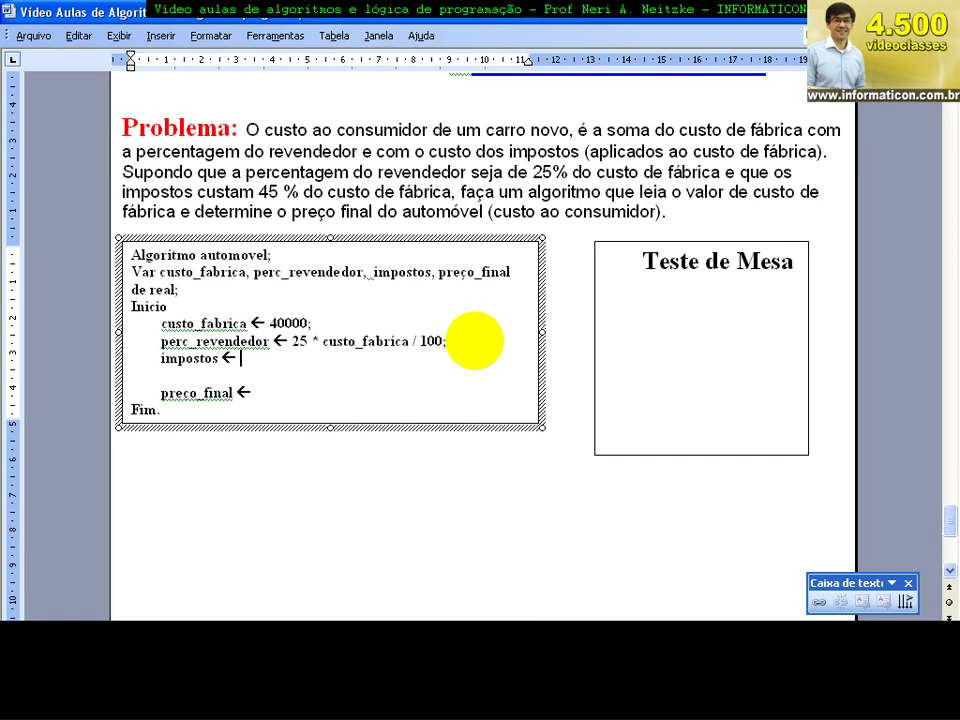
{"action": "type", "text": "45"}
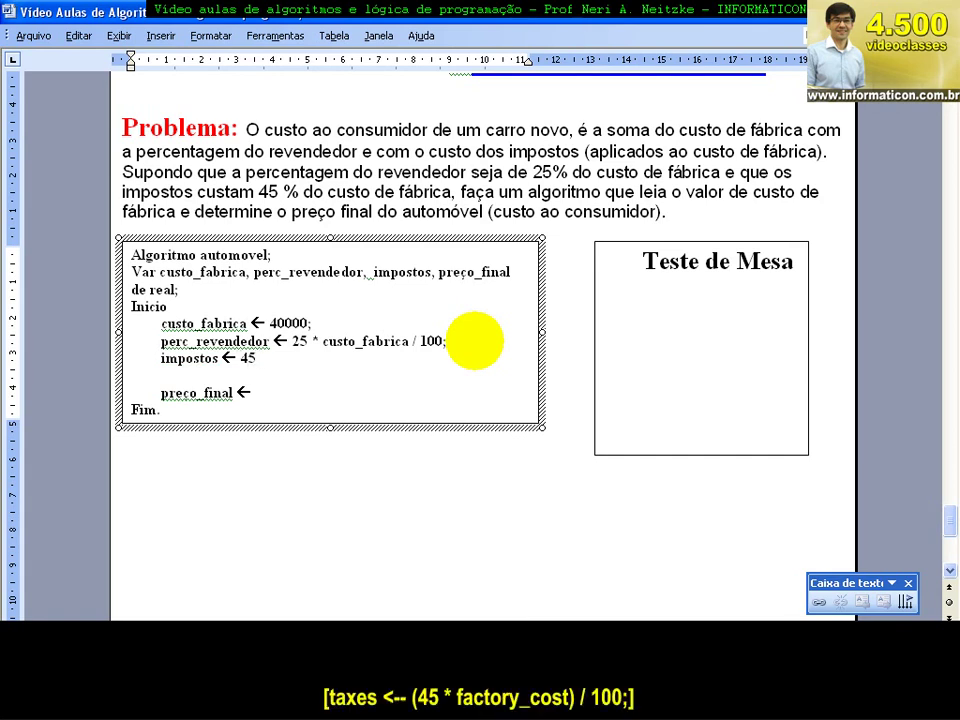
{"action": "type", "text": " * custo_fabrica / 100"}
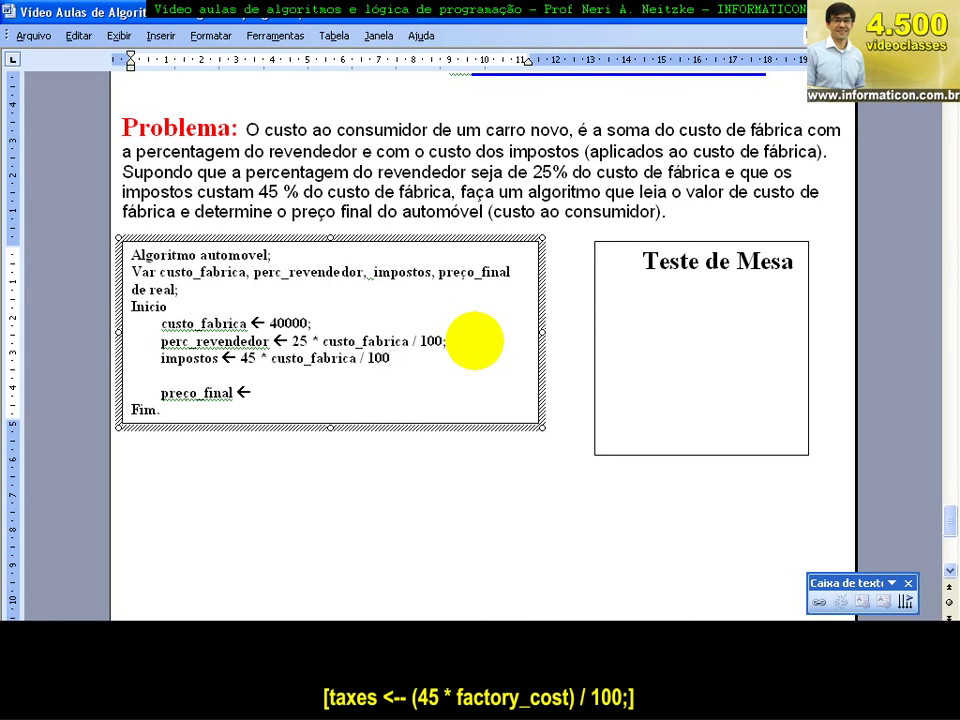
- Insert an opening parenthesis before 25 in the perc_revendedor formula
{"action": "key", "text": "Left"}
{"action": "key", "text": "Left"}
{"action": "type", "text": "("}
{"action": "key", "text": "Right"}
{"action": "key", "text": "Right"}
{"action": "key", "text": "Right"}
{"action": "key", "text": "Right"}
{"action": "key", "text": "Right"}
{"action": "key", "text": "Right"}
{"action": "key", "text": "Right"}
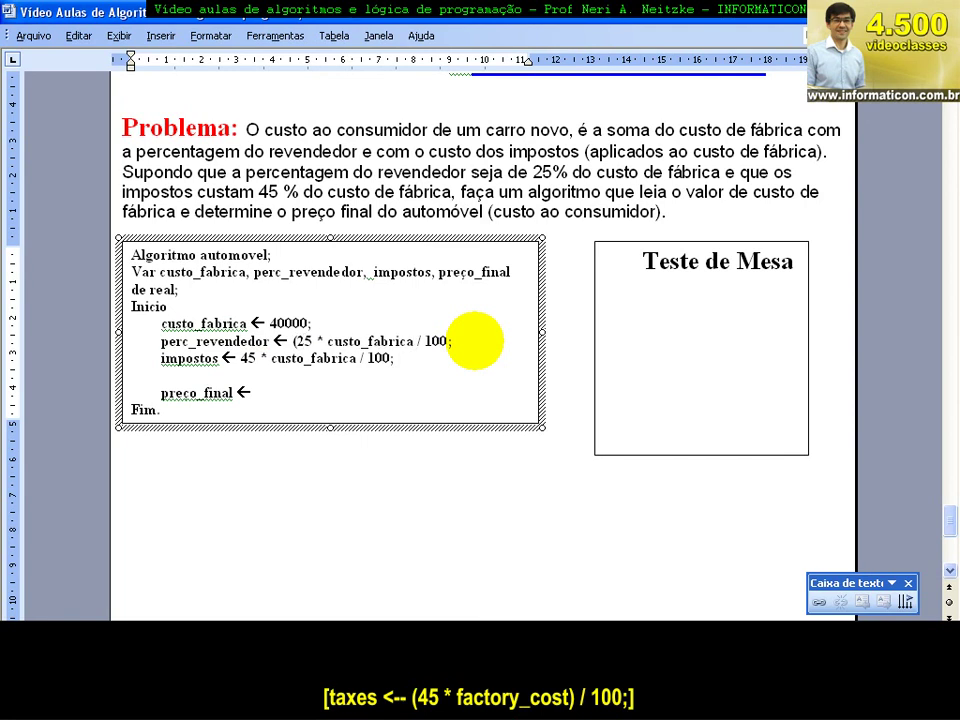
- Close the parentheses after custo_fabrica on both lines and add ( before 45
{"action": "type", "text": ")"}
{"action": "key", "text": "Down"}
{"action": "key", "text": "Left"}
{"action": "key", "text": "Left"}
{"action": "key", "text": "Left"}
{"action": "key", "text": "Left"}
{"action": "key", "text": "Left"}
{"action": "type", "text": ")"}
{"action": "key", "text": "Left"}
{"action": "key", "text": "Left"}
{"action": "key", "text": "Left"}
{"action": "key", "text": "Left"}
{"action": "key", "text": "Left"}
{"action": "key", "text": "Left"}
{"action": "key", "text": "Left"}
{"action": "key", "text": "Left"}
{"action": "key", "text": "Left"}
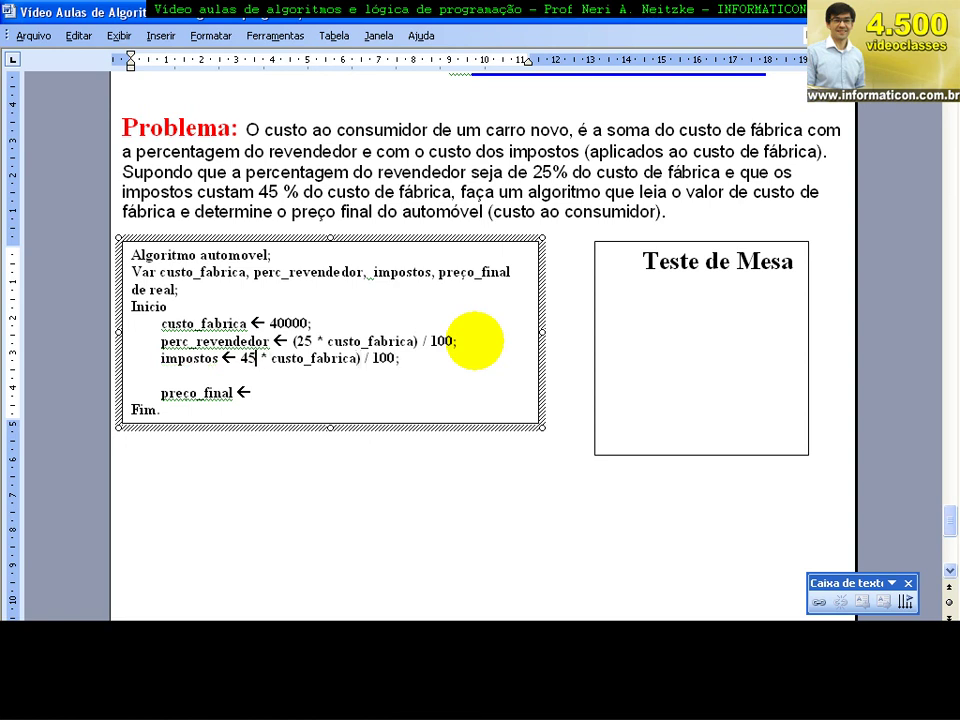
{"action": "type", "text": "("}
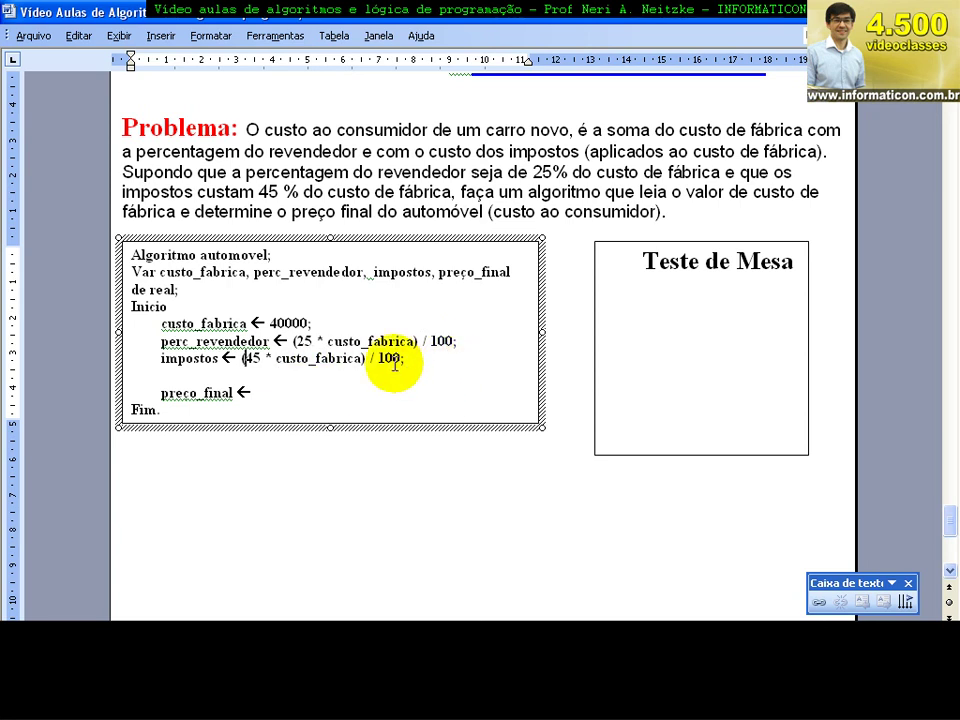
{"action": "left_click", "coordinate": [408, 357]}
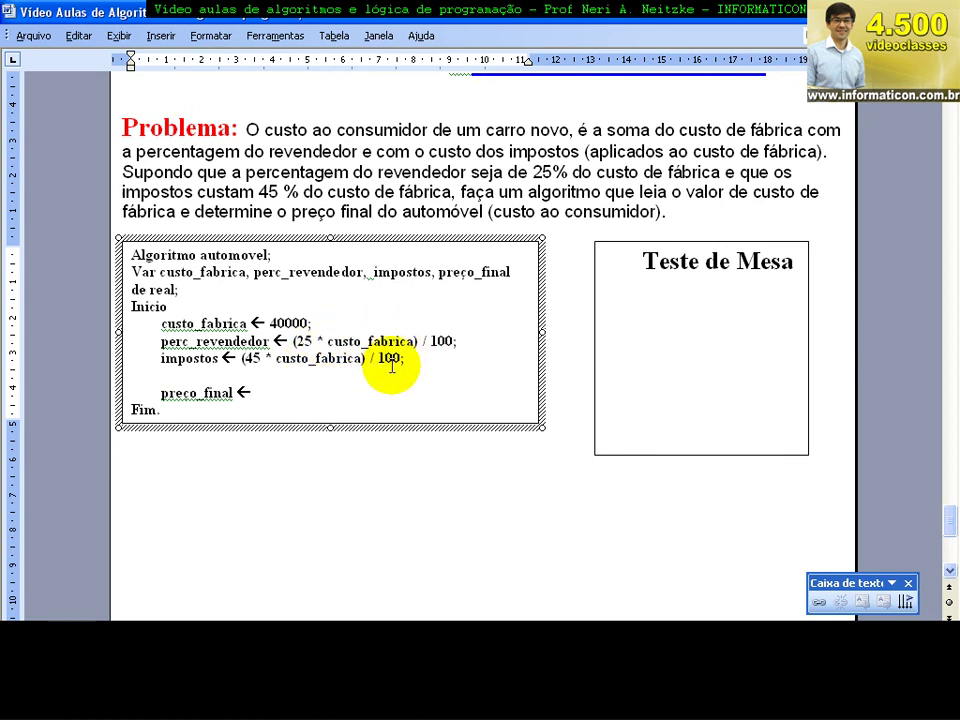
{"action": "left_click", "coordinate": [410, 358]}
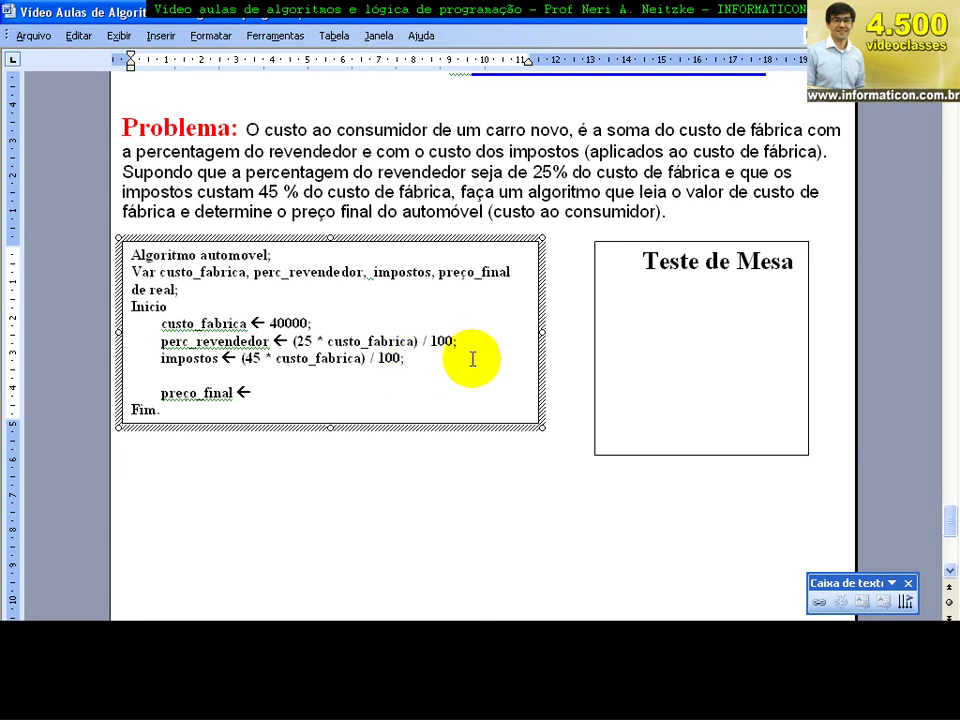
- Remove the blank lines above preco_final, change preço to preco, and ignore its spelling flag
{"action": "key", "text": "Return"}
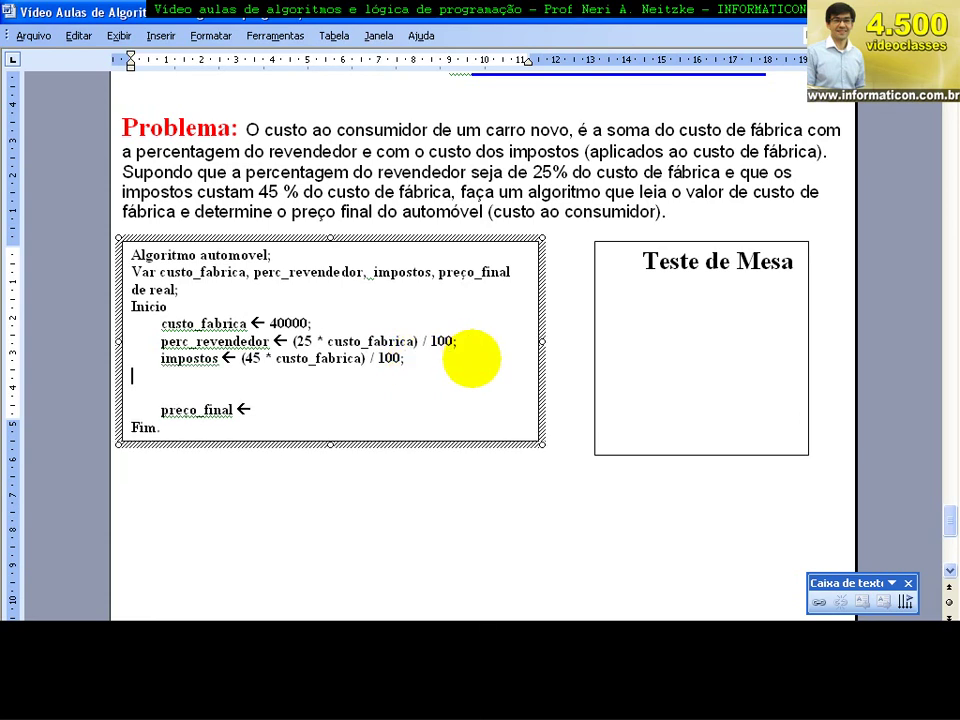
{"action": "key", "text": "Delete"}
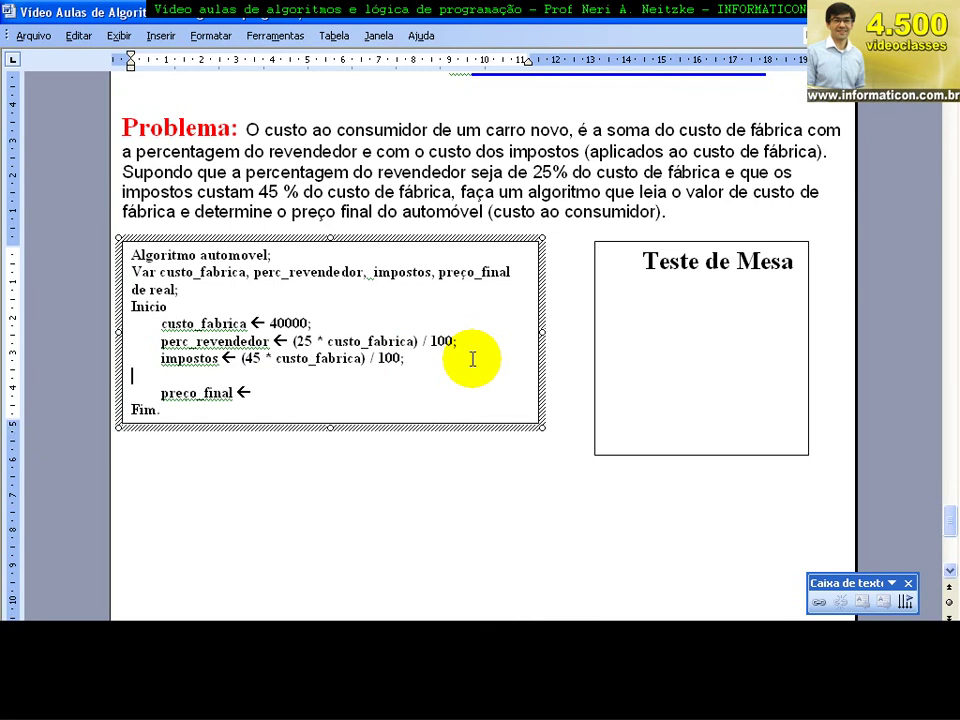
{"action": "key", "text": "BackSpace"}
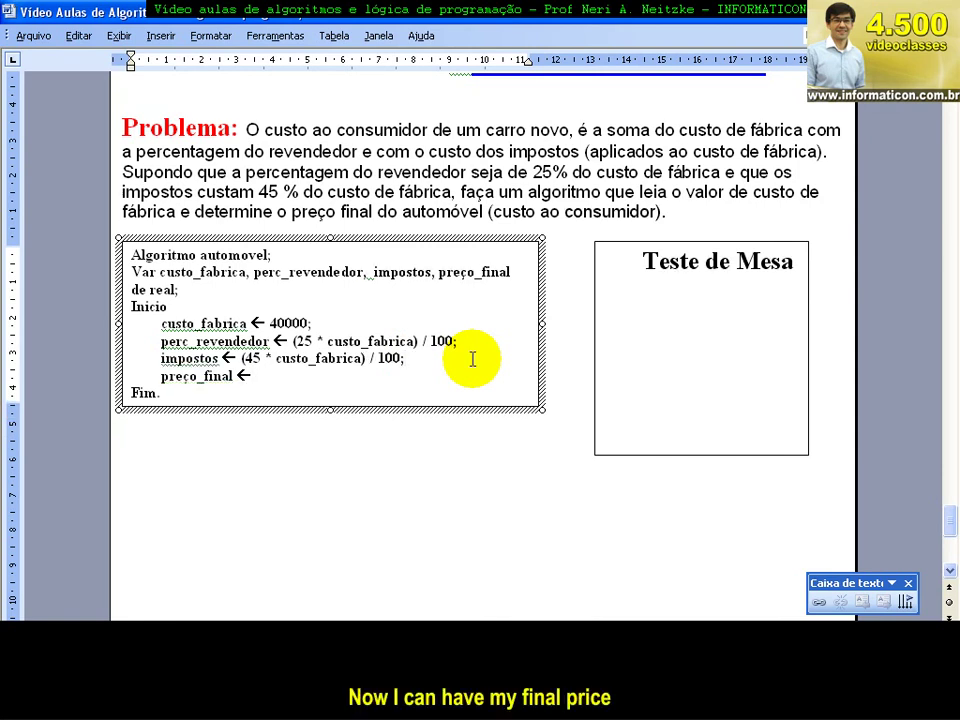
{"action": "key", "text": "Left"}
{"action": "key", "text": "Left"}
{"action": "key", "text": "Left"}
{"action": "key", "text": "Left"}
{"action": "key", "text": "Left"}
{"action": "key", "text": "Left"}
{"action": "key", "text": "BackSpace"}
{"action": "type", "text": "c"}
{"action": "key", "text": "End"}
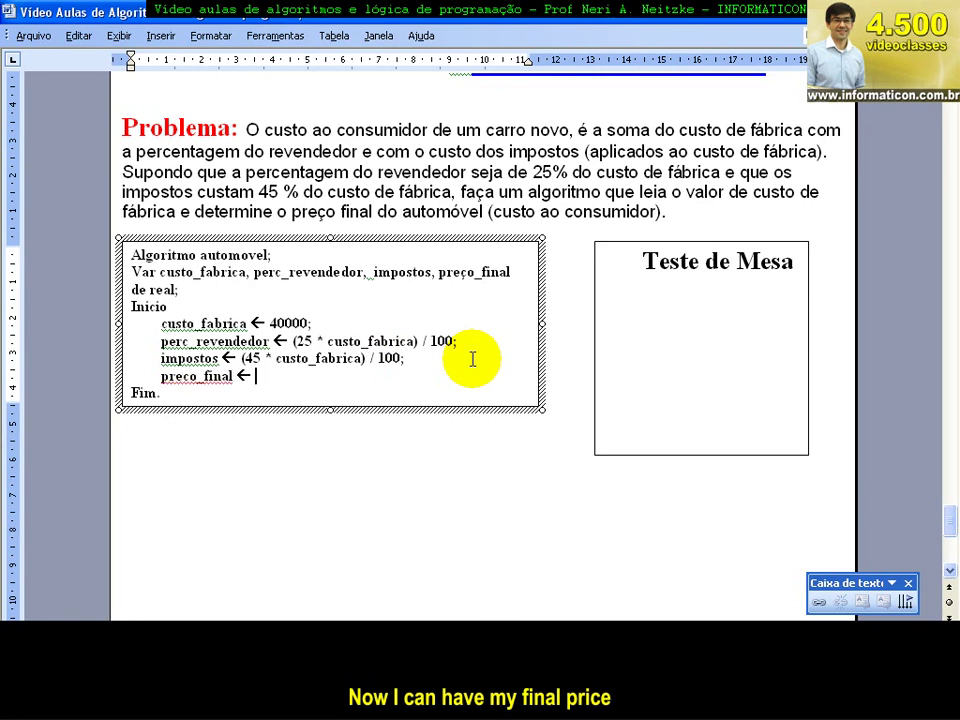
{"action": "right_click", "coordinate": [210, 378]}
{"action": "left_click", "coordinate": [245, 417]}
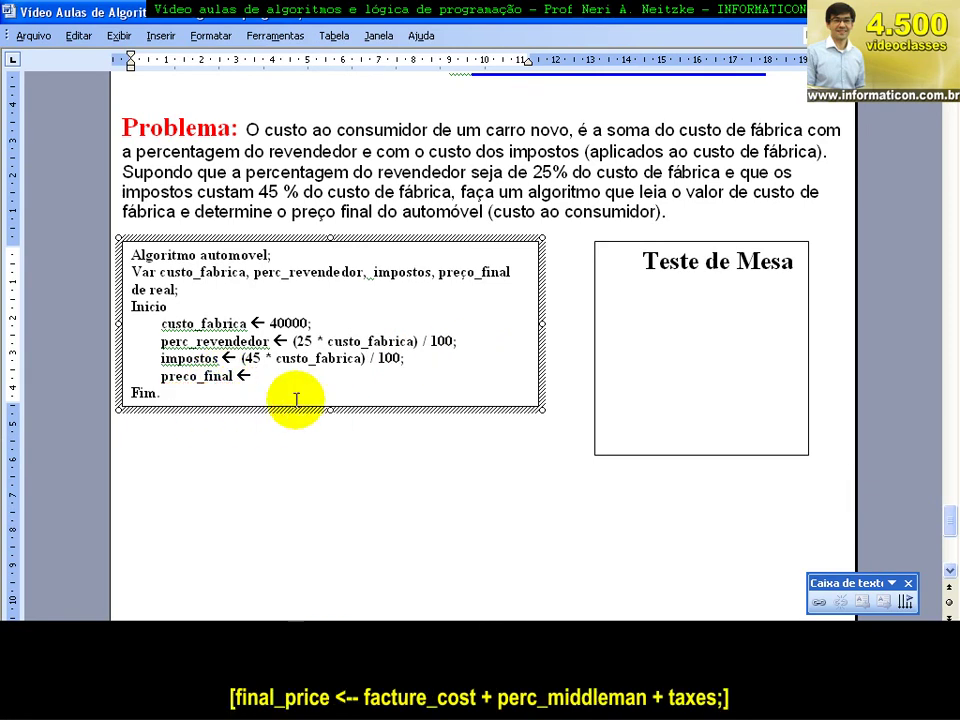
- Complete the line preco_final ← custo_fabrica + perc_revendedor + impostos;
{"action": "key", "text": "Left"}
{"action": "key", "text": "Left"}
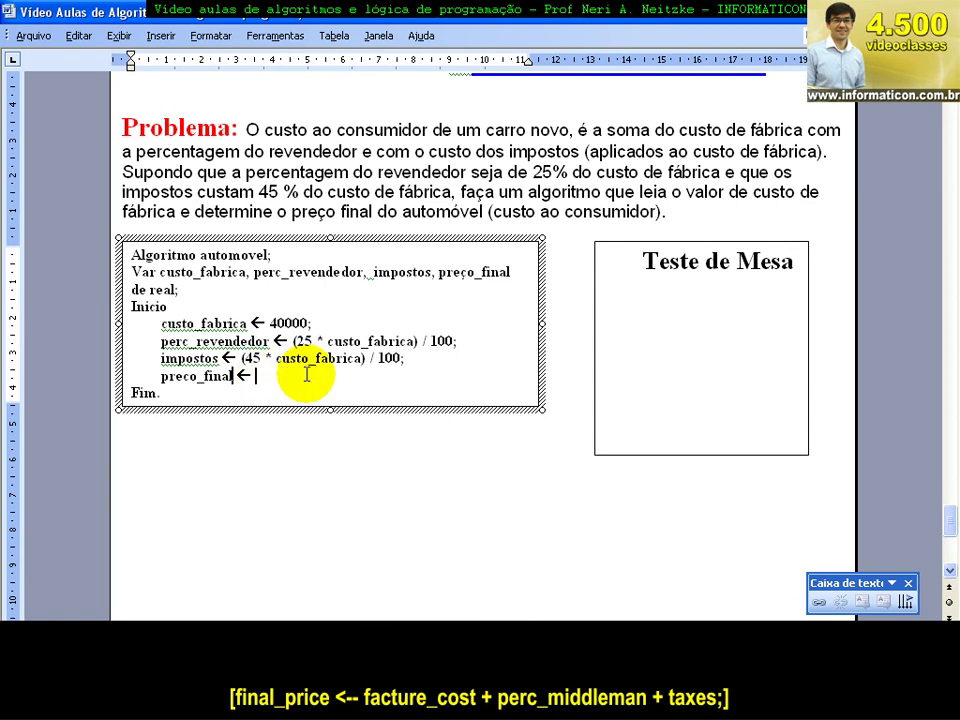
{"action": "key", "text": "End"}
{"action": "type", "text": "custo_fabrixca"}
{"action": "key", "text": "BackSpace"}
{"action": "key", "text": "BackSpace"}
{"action": "key", "text": "BackSpace"}
{"action": "type", "text": "c"}
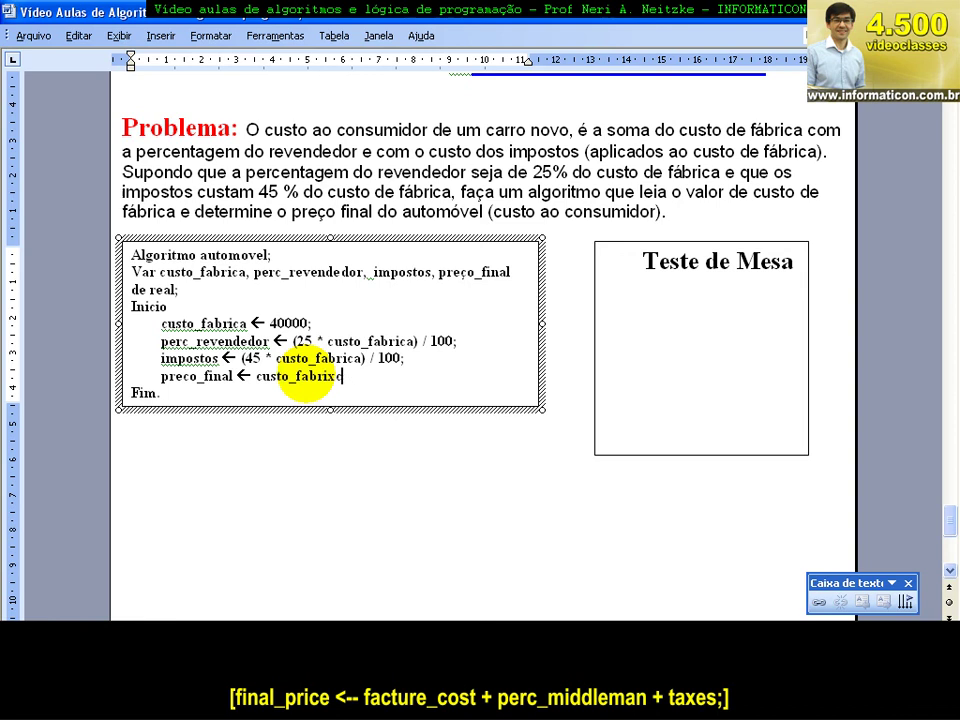
{"action": "type", "text": "a + perc_revendedor"}
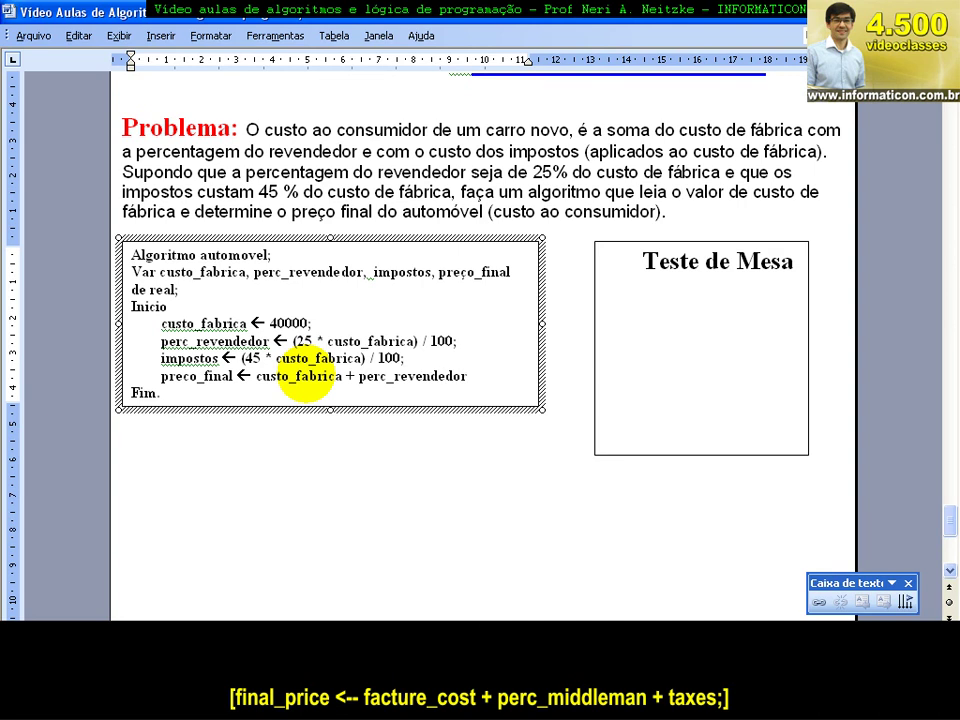
{"action": "type", "text": " + impostos;"}
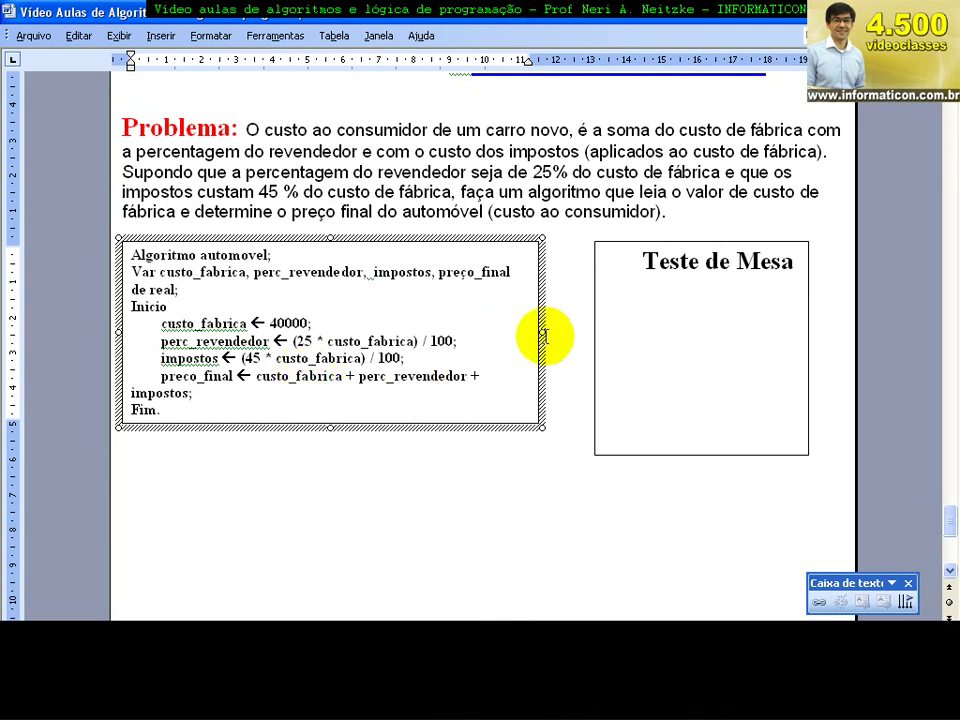
- Widen the algorithm box so the Var line fits, then move Teste de Mesa below and widen it
{"action": "left_click_drag", "start_coordinate": [542, 332], "coordinate": [576, 328]}
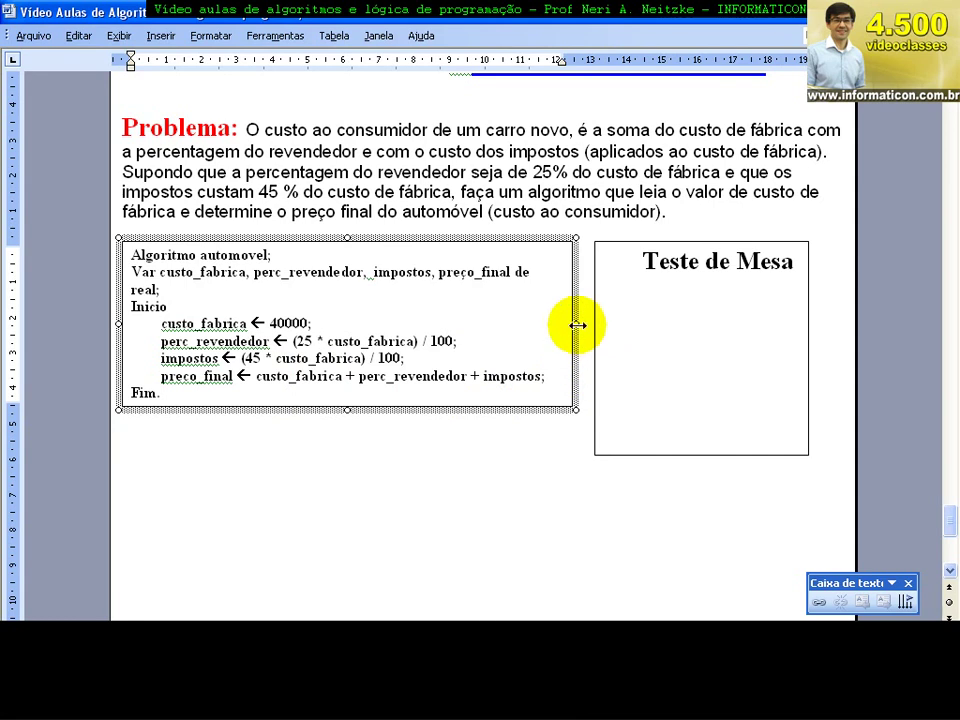
{"action": "left_click_drag", "start_coordinate": [577, 325], "coordinate": [598, 324]}
{"action": "left_click_drag", "start_coordinate": [680, 246], "coordinate": [229, 418]}
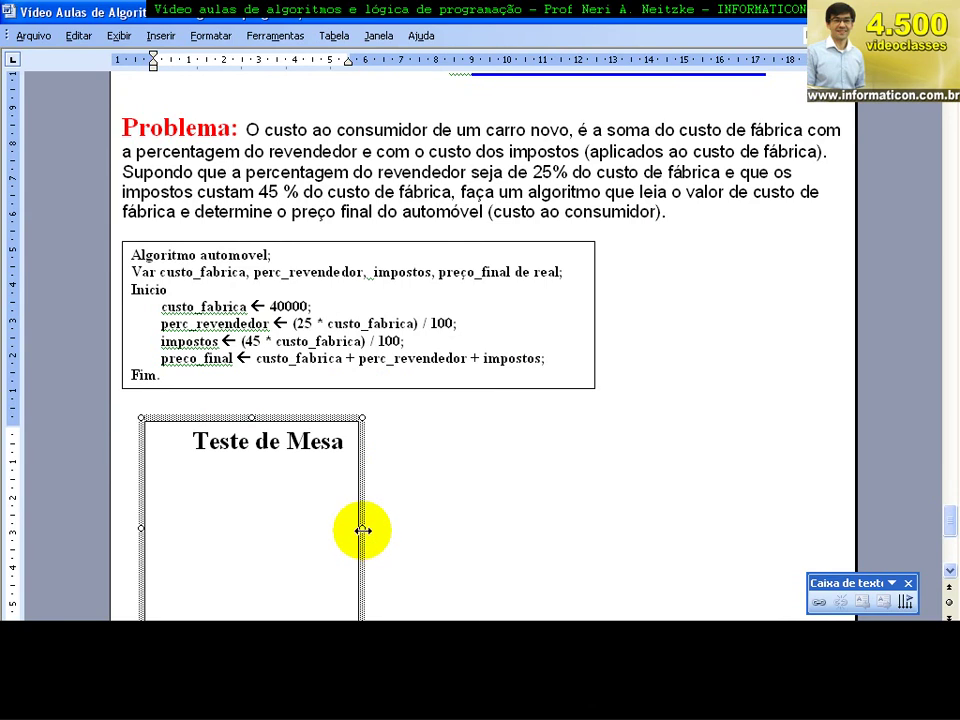
{"action": "left_click_drag", "start_coordinate": [362, 530], "coordinate": [608, 516]}
{"action": "left_click_drag", "start_coordinate": [945, 512], "coordinate": [941, 519]}
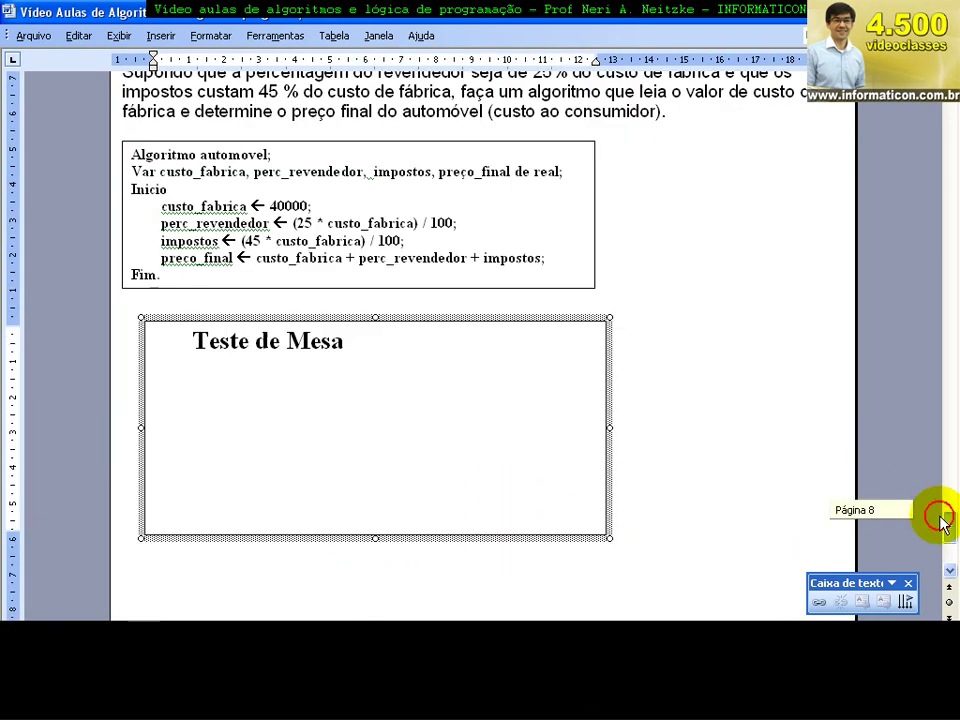
{"action": "scroll", "coordinate": [766, 507], "scroll_direction": "up", "scroll_amount": 2}
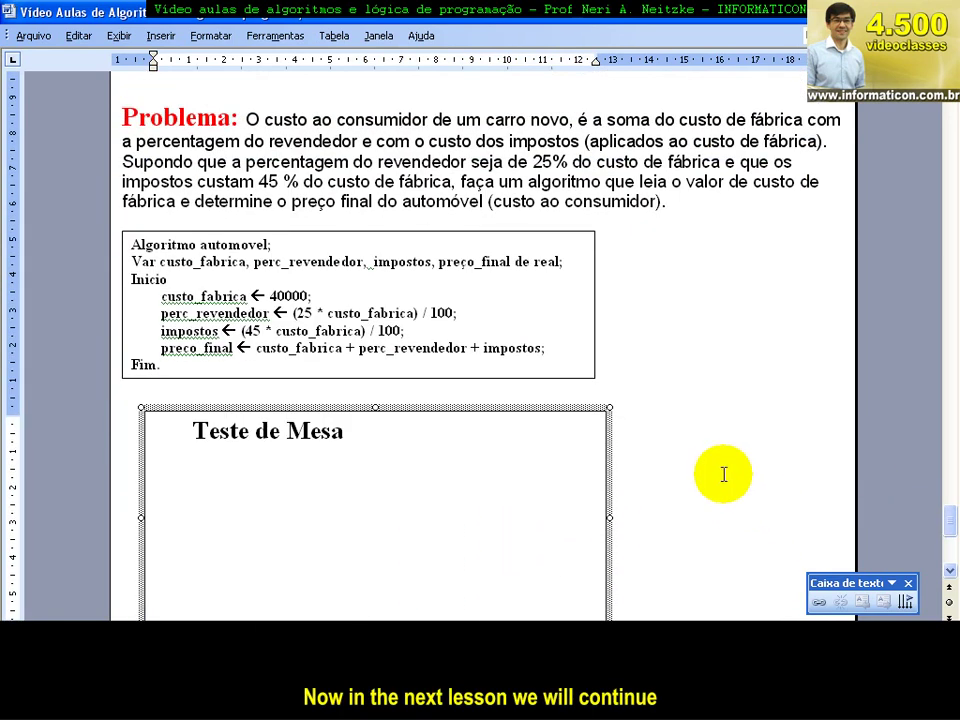
{"action": "left_click", "coordinate": [311, 499]}
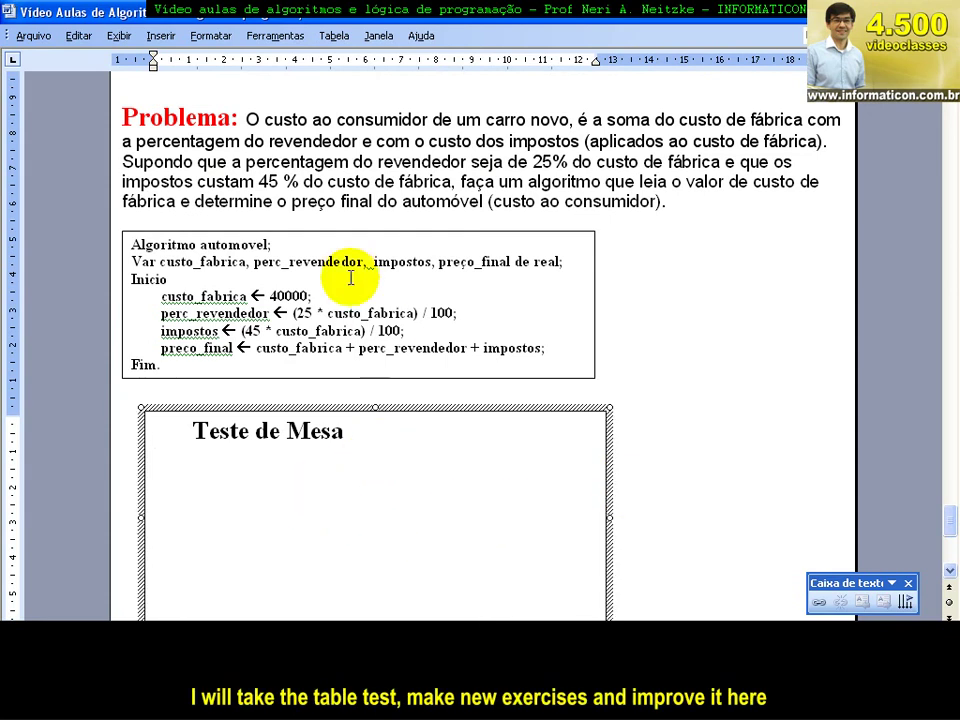